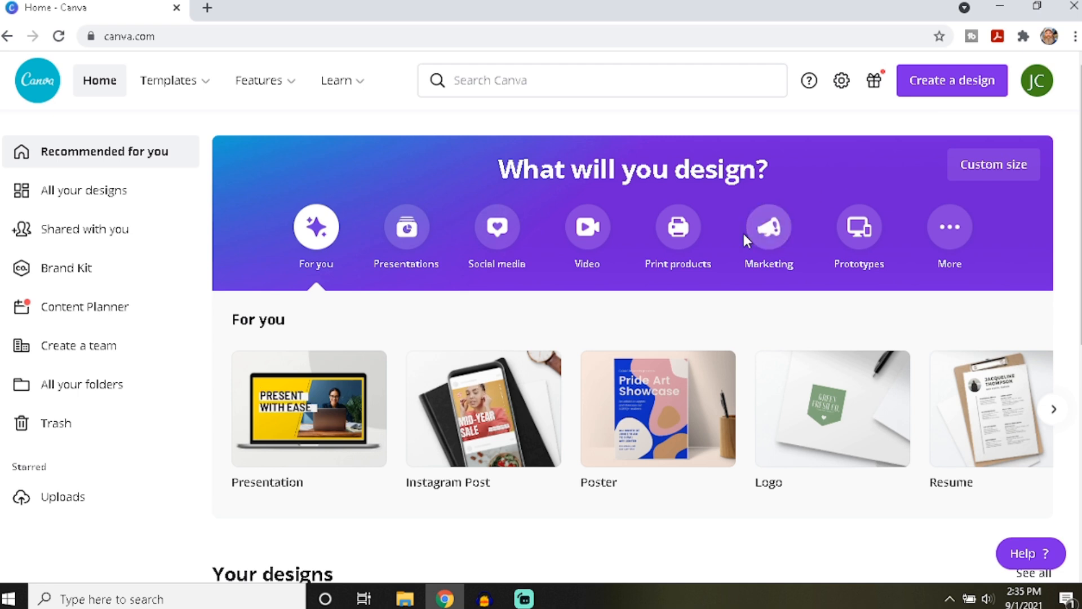
pyautogui.scroll(-4, 748, 236)
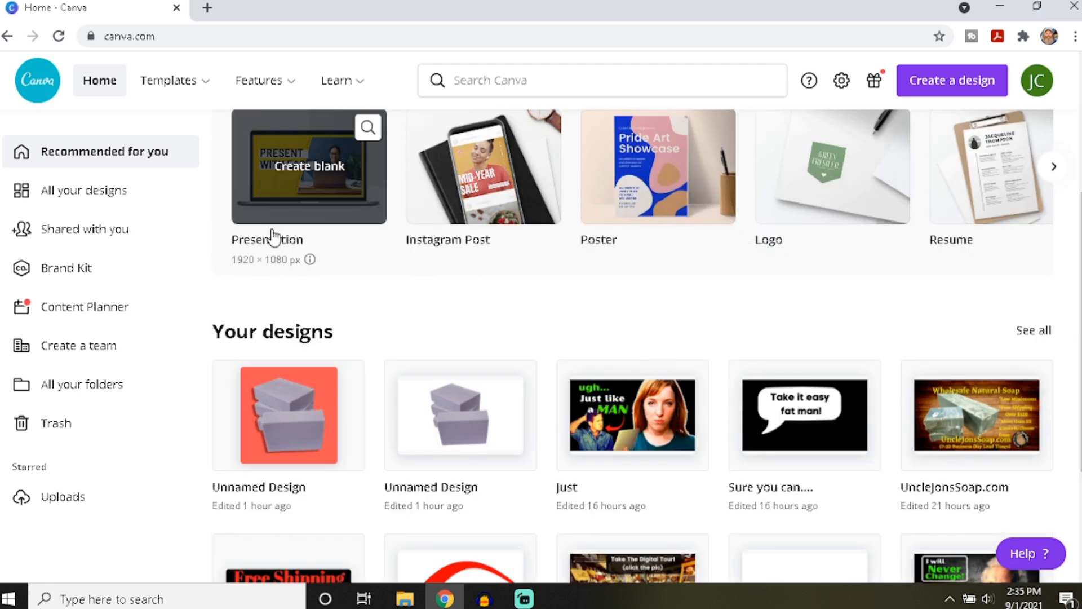
pyautogui.moveTo(674, 176)
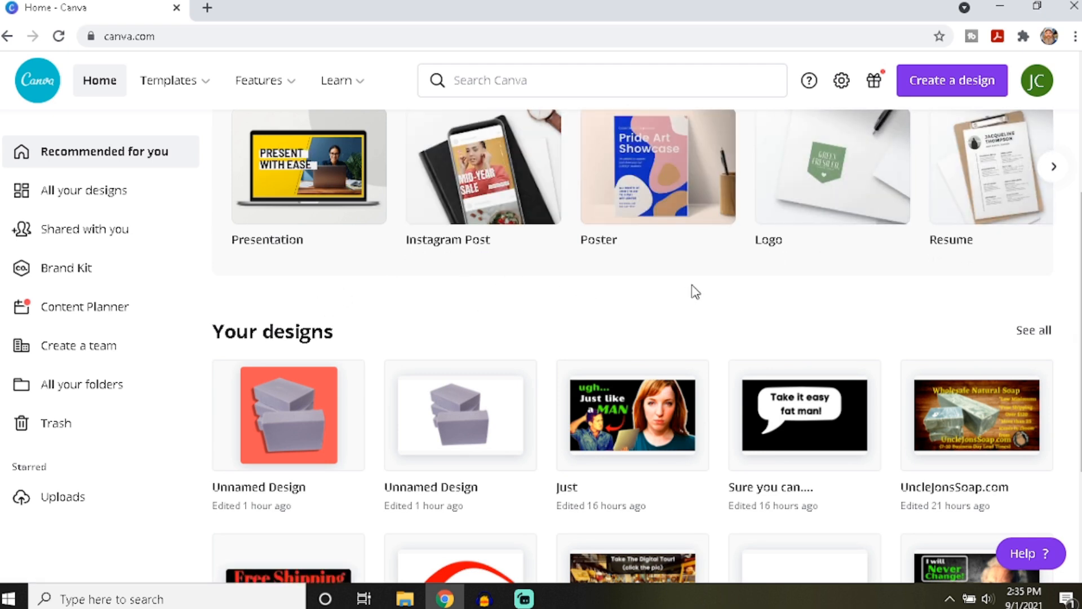
pyautogui.scroll(-2, 892, 288)
pyautogui.scroll(-2, 892, 288)
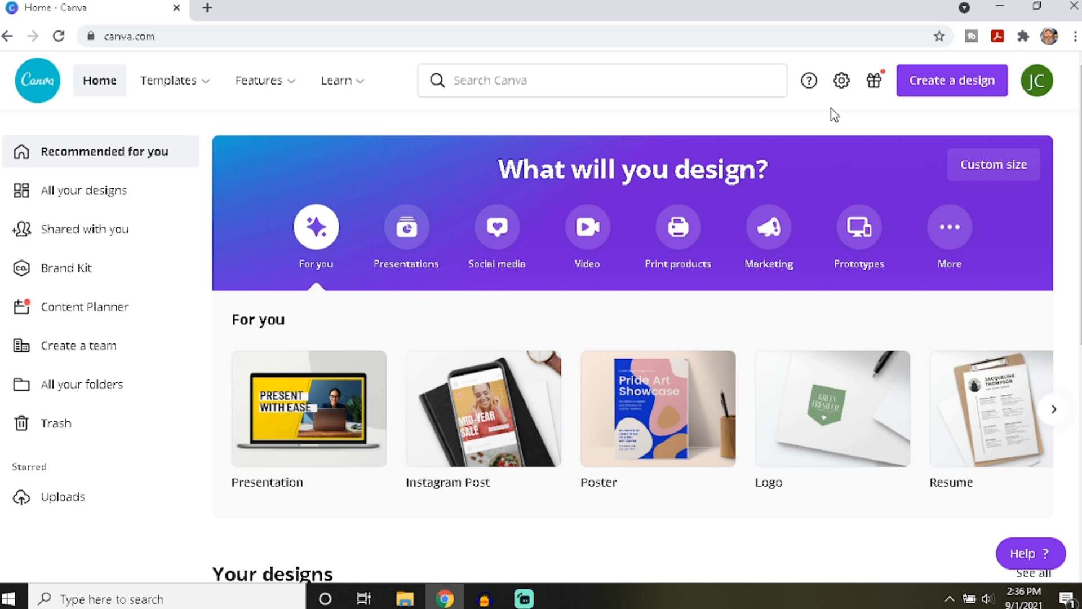
# - Create a new blank design with a custom size of 1080 x 1080 px
pyautogui.click(947, 87)
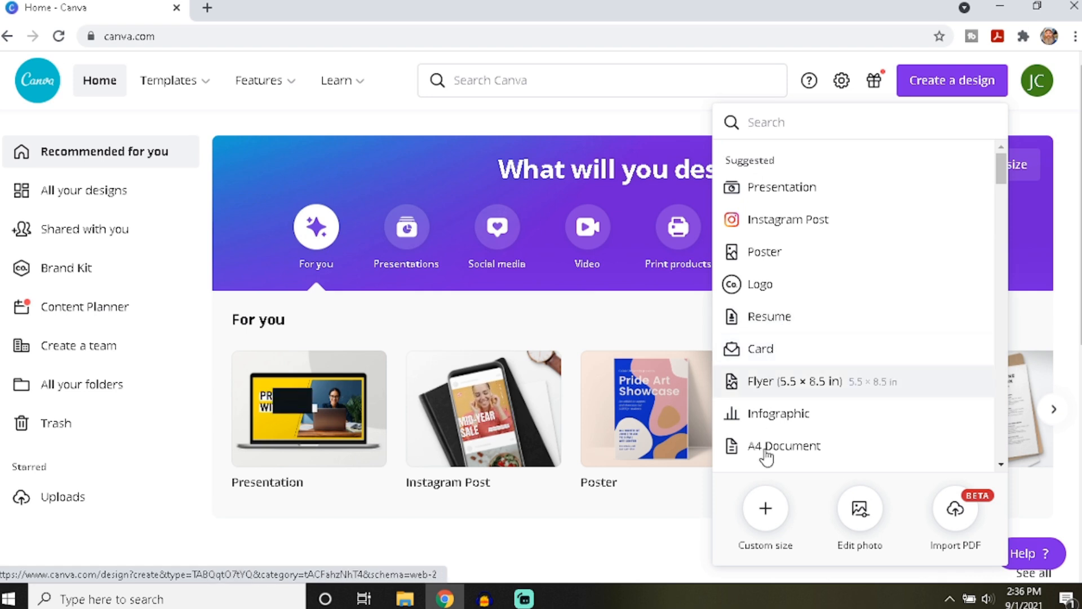
pyautogui.click(758, 520)
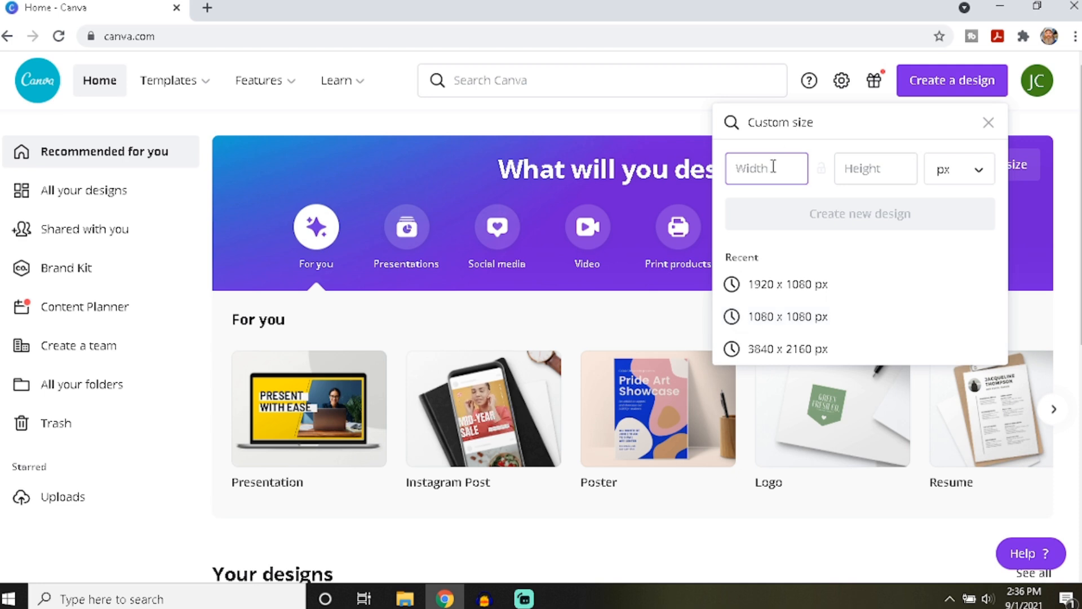
pyautogui.write('1080')
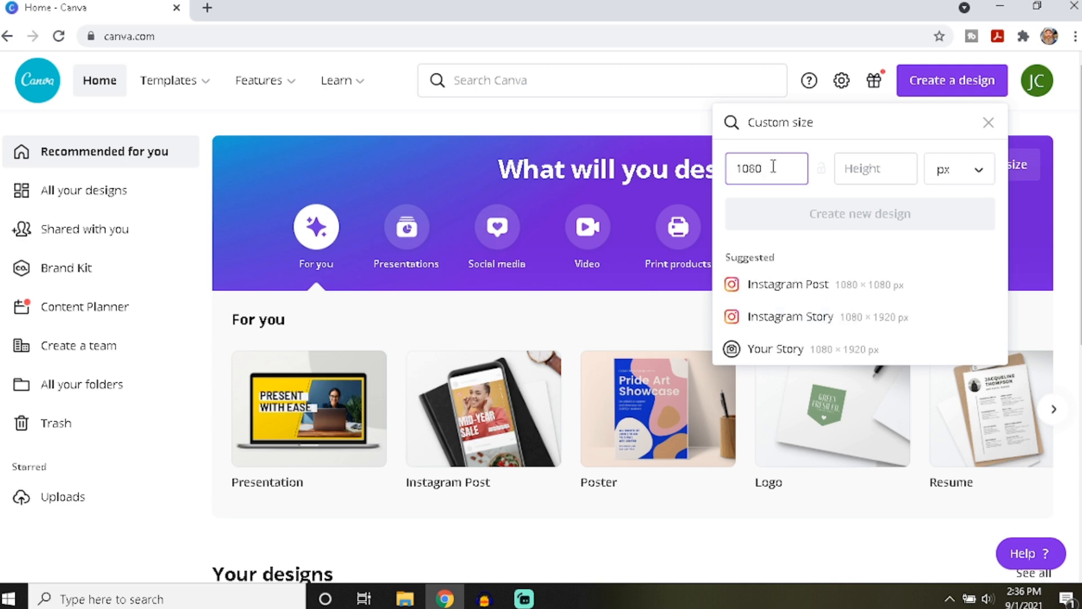
pyautogui.click(862, 167)
pyautogui.write('1080')
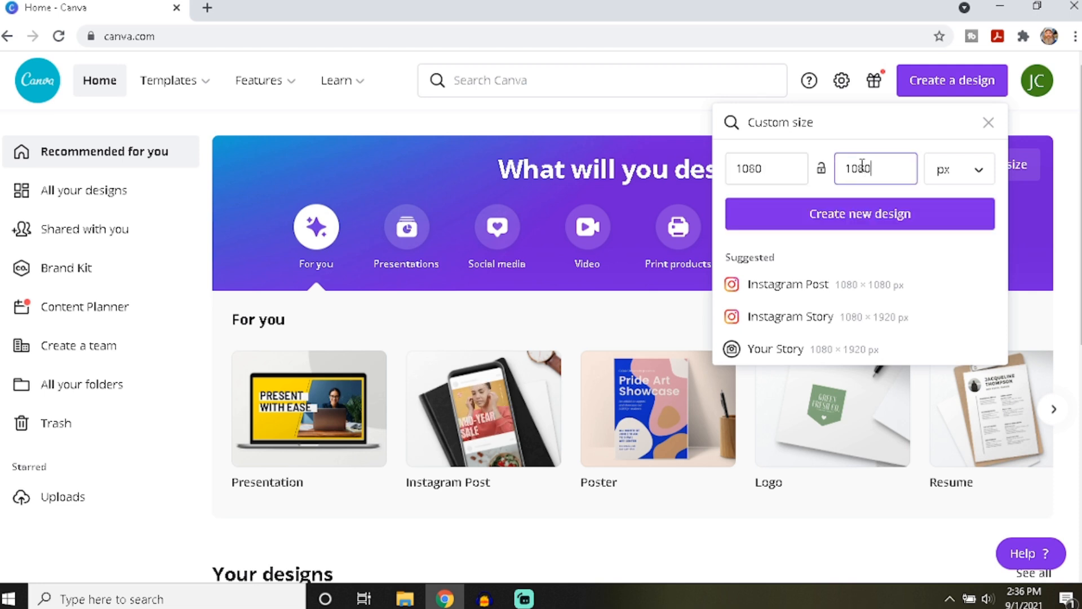
pyautogui.click(849, 214)
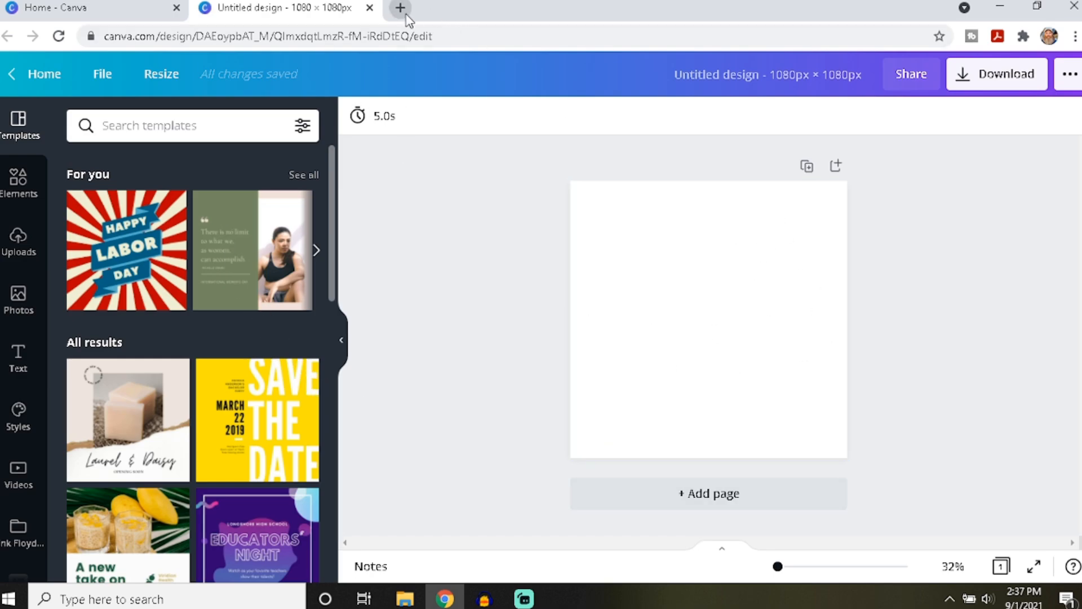
# - Go to Gmail in a new browser tab and download the soap photo attached to the newest message without a subject
pyautogui.click(400, 8)
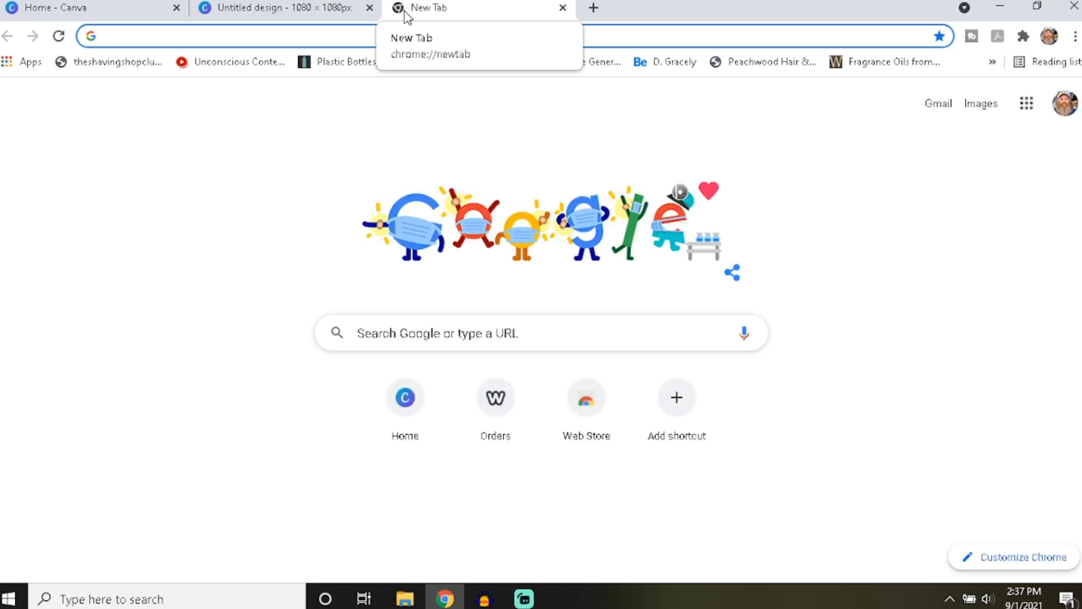
pyautogui.write('gmail')
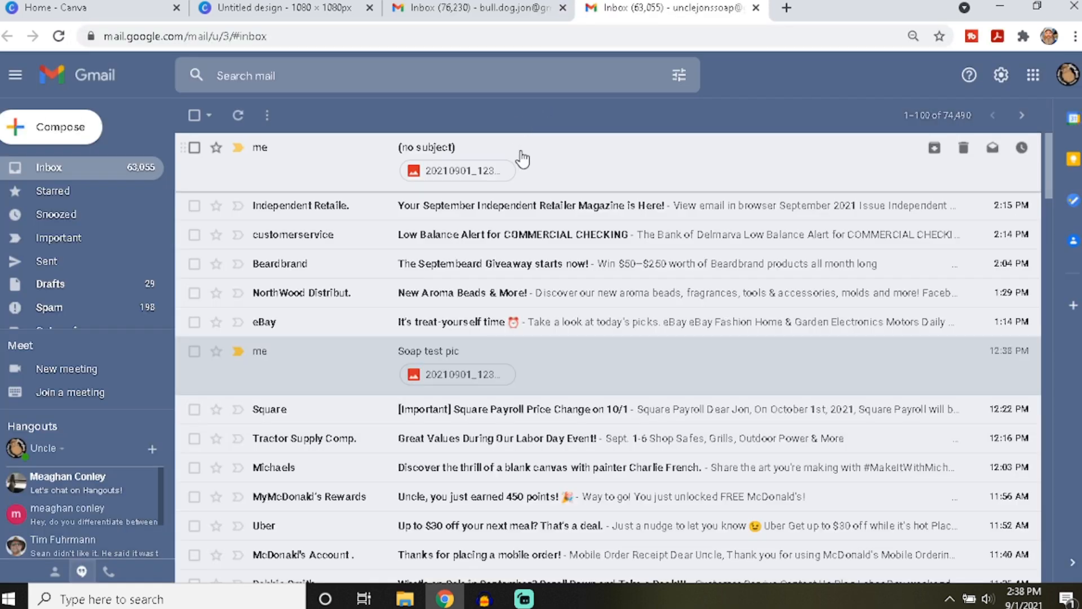
pyautogui.click(523, 160)
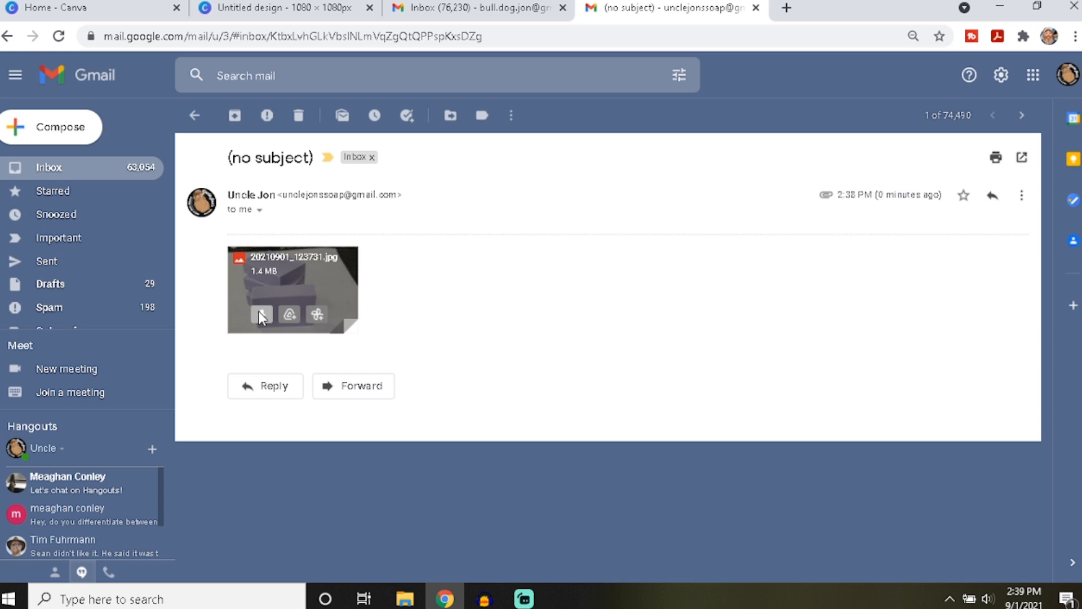
pyautogui.click(261, 314)
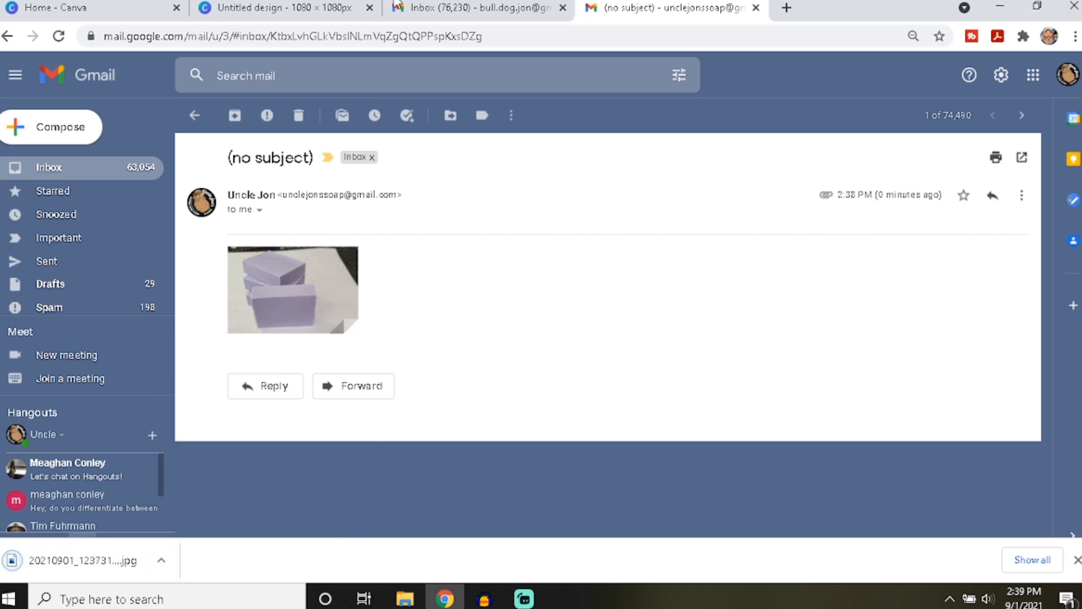
# - Return to the blank Canva design and upload the photo 20210901_123731 (2) from the device's Downloads folder
pyautogui.click(309, 6)
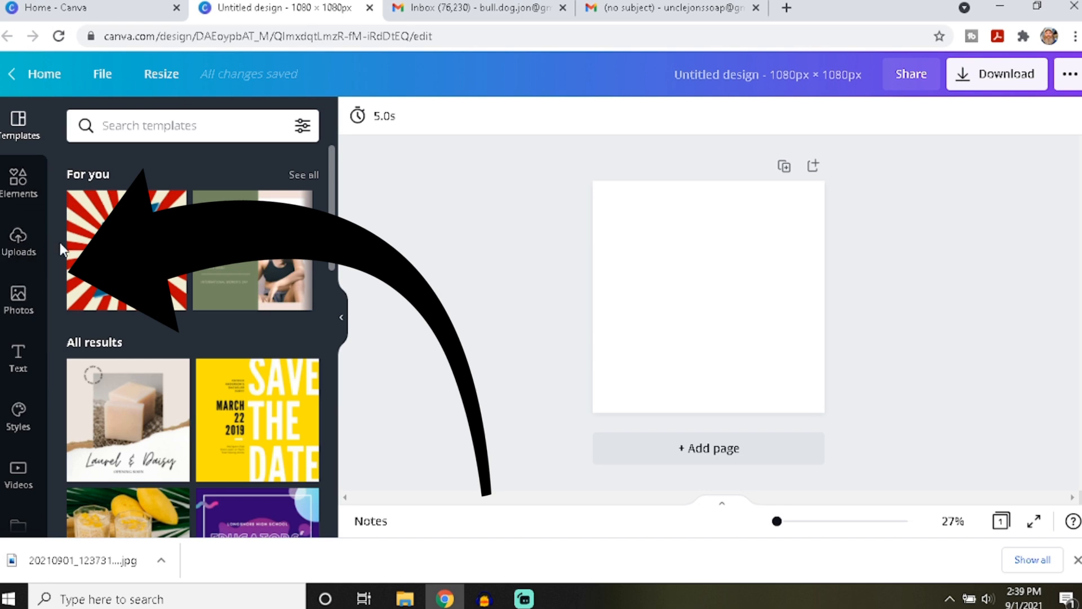
pyautogui.click(19, 243)
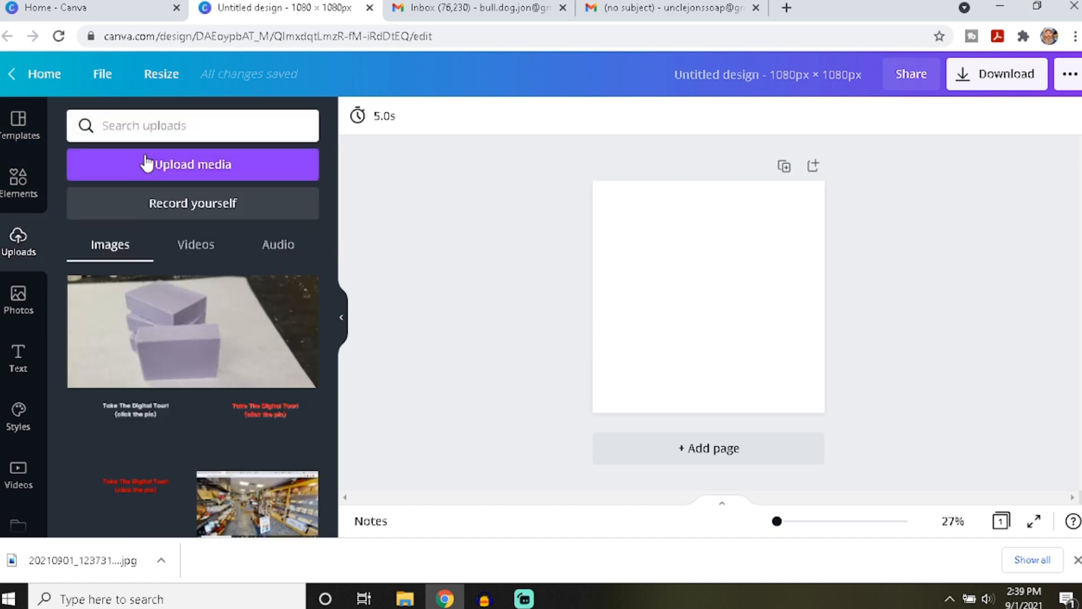
pyautogui.click(177, 162)
pyautogui.click(179, 168)
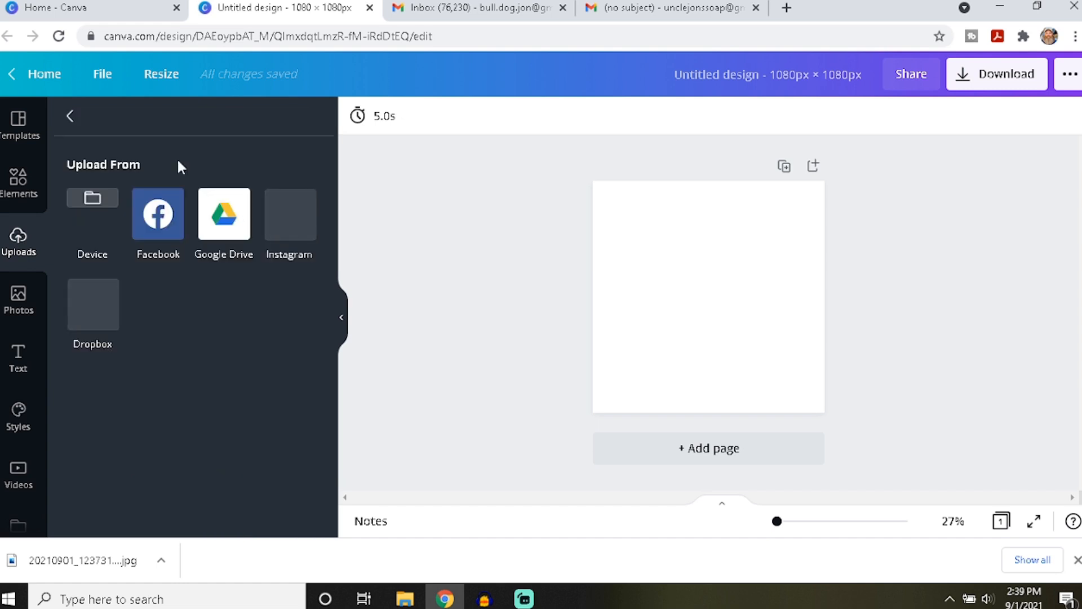
pyautogui.click(106, 202)
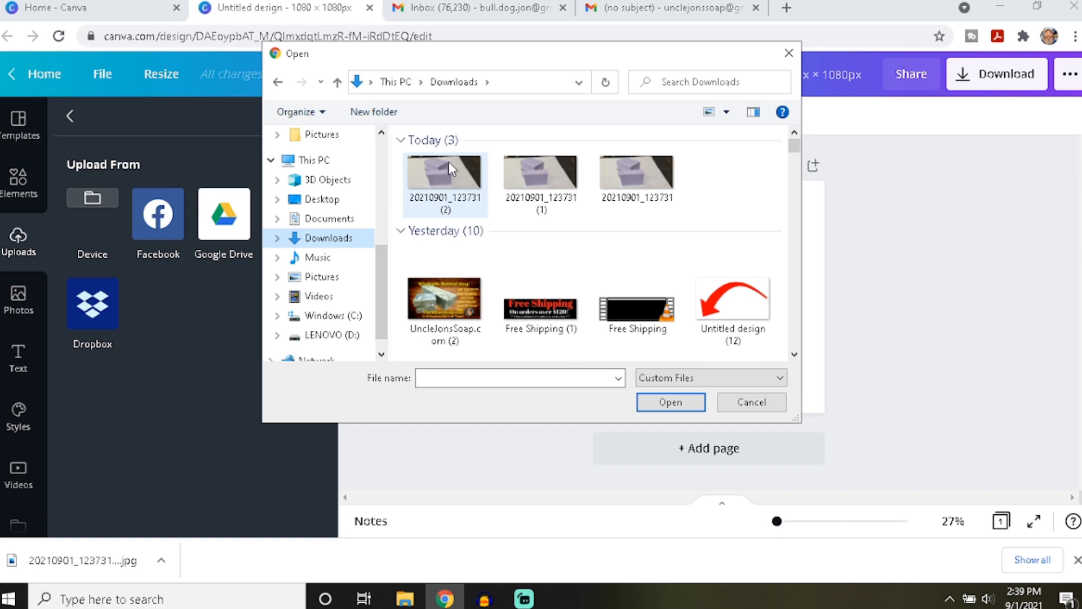
pyautogui.click(432, 172)
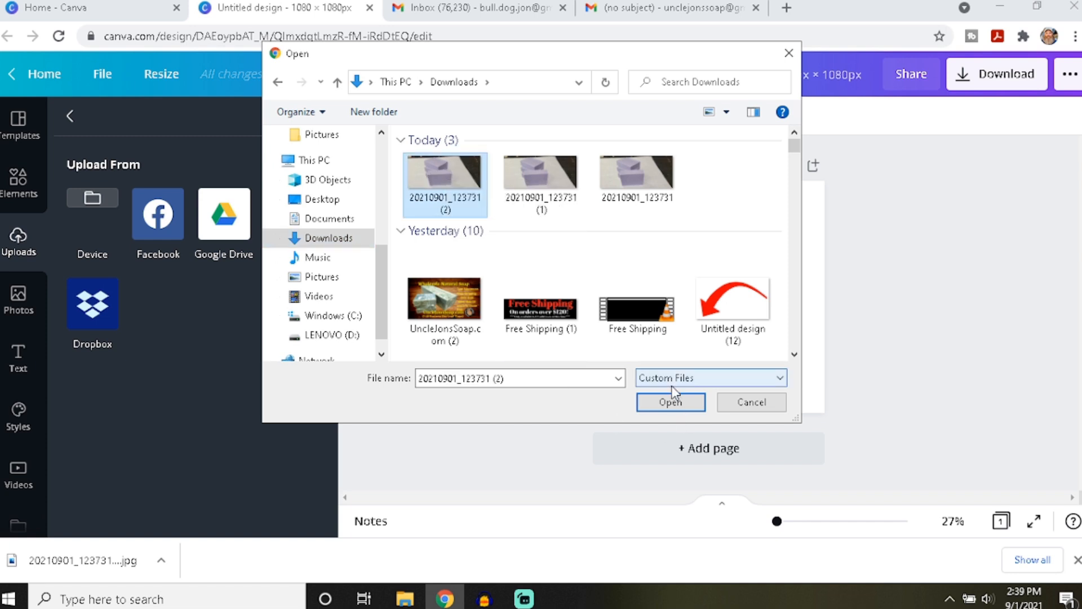
pyautogui.click(667, 404)
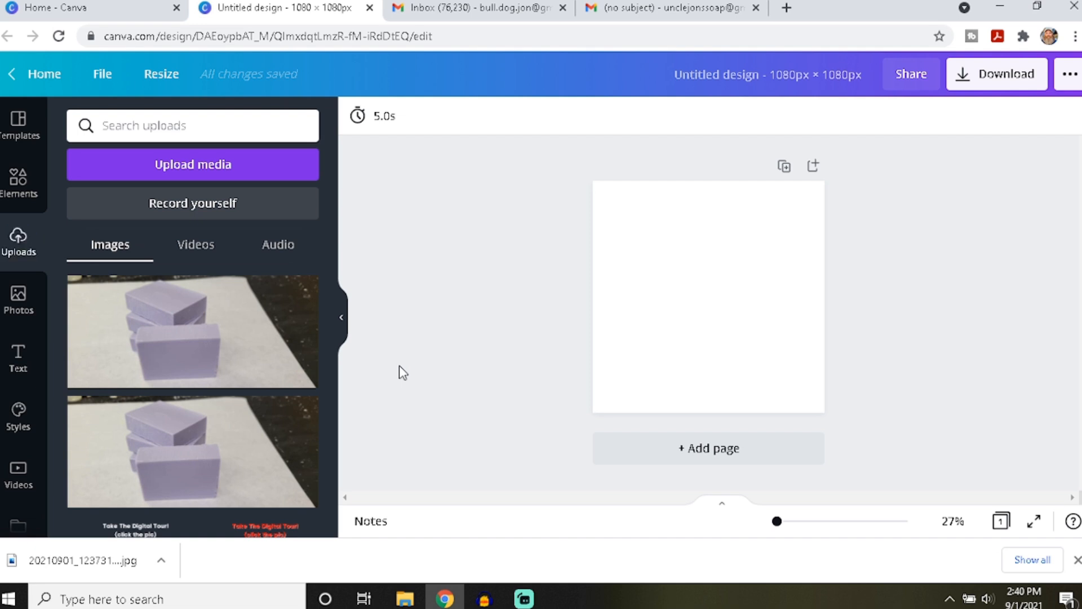
# - Place the newly uploaded soap photo on the page and remove its background with Background Remover
pyautogui.click(178, 350)
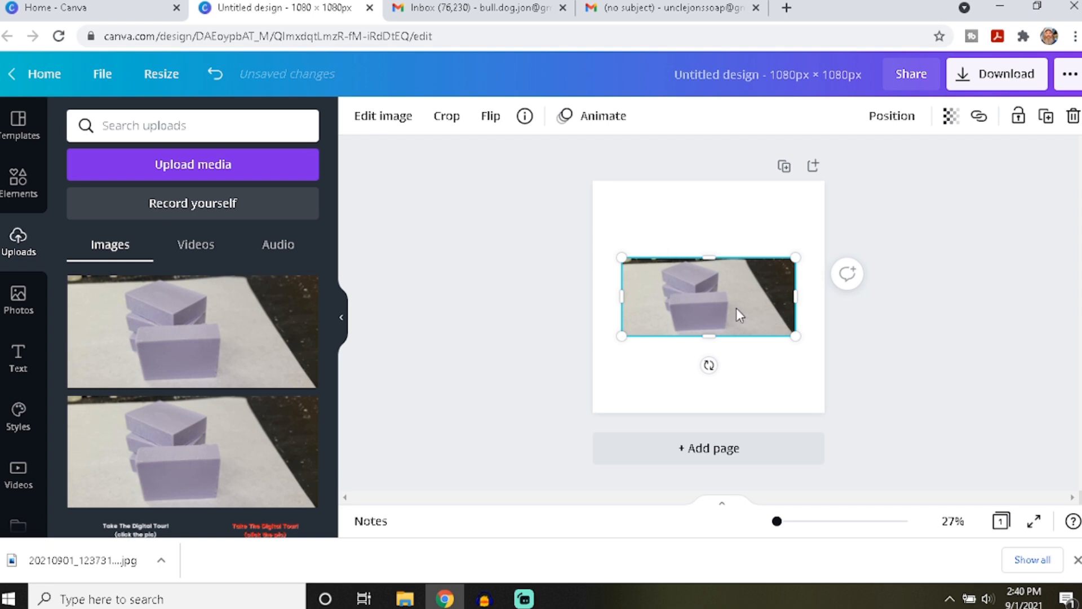
pyautogui.click(374, 131)
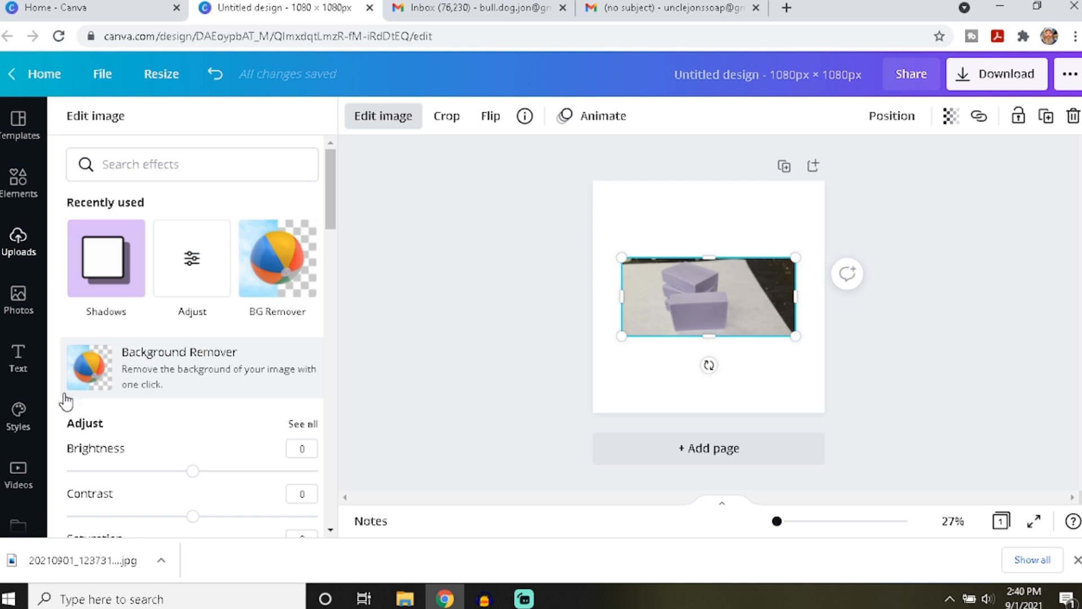
pyautogui.click(167, 376)
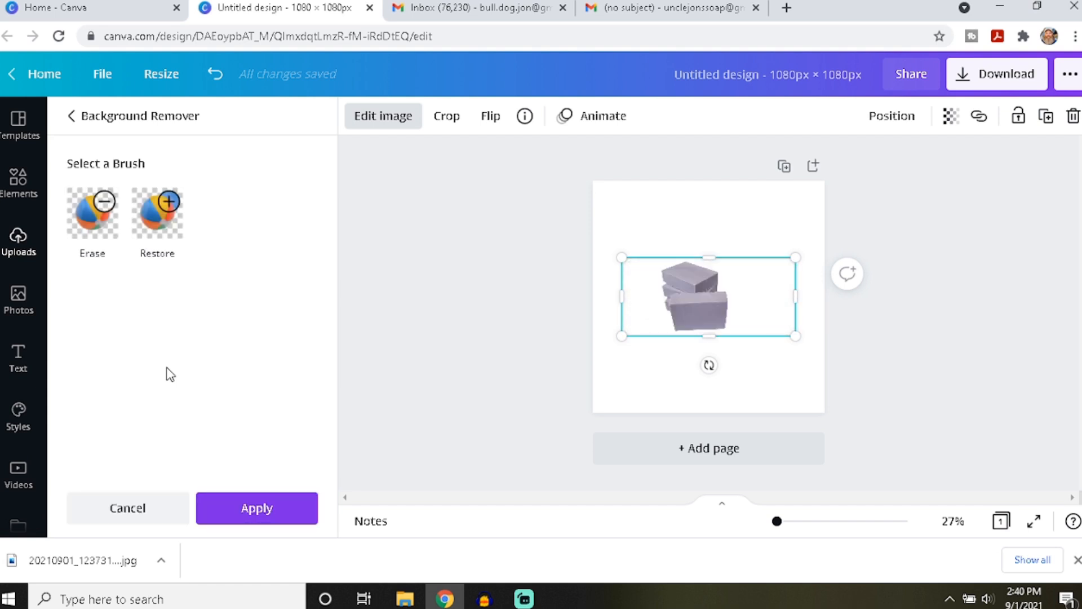
pyautogui.click(242, 510)
pyautogui.click(243, 510)
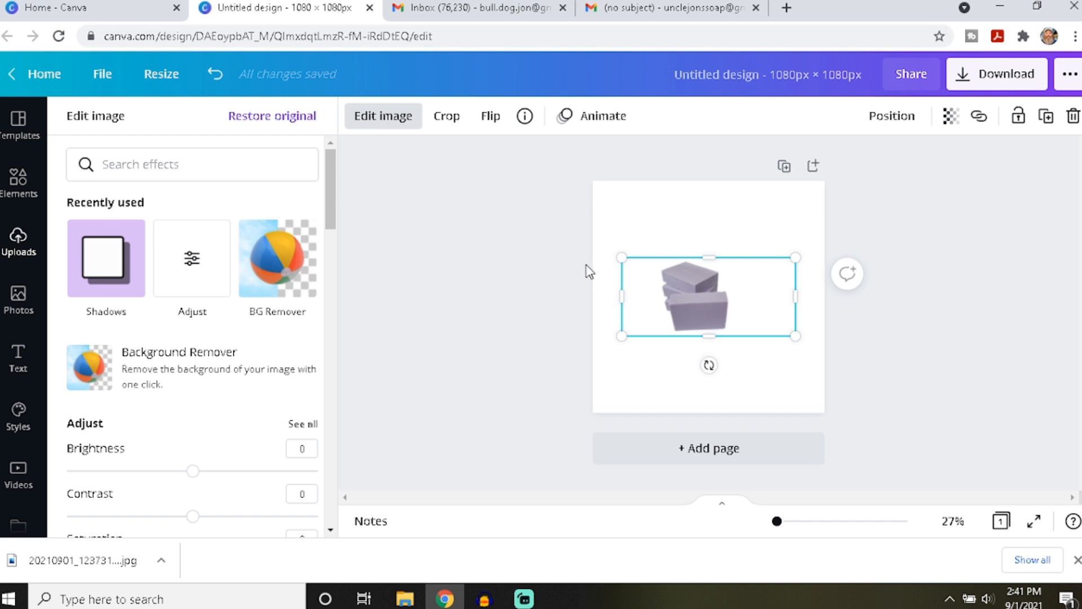
# - Crop the empty areas on both sides of the soap bars so the image frame fits closely around them
pyautogui.click(454, 117)
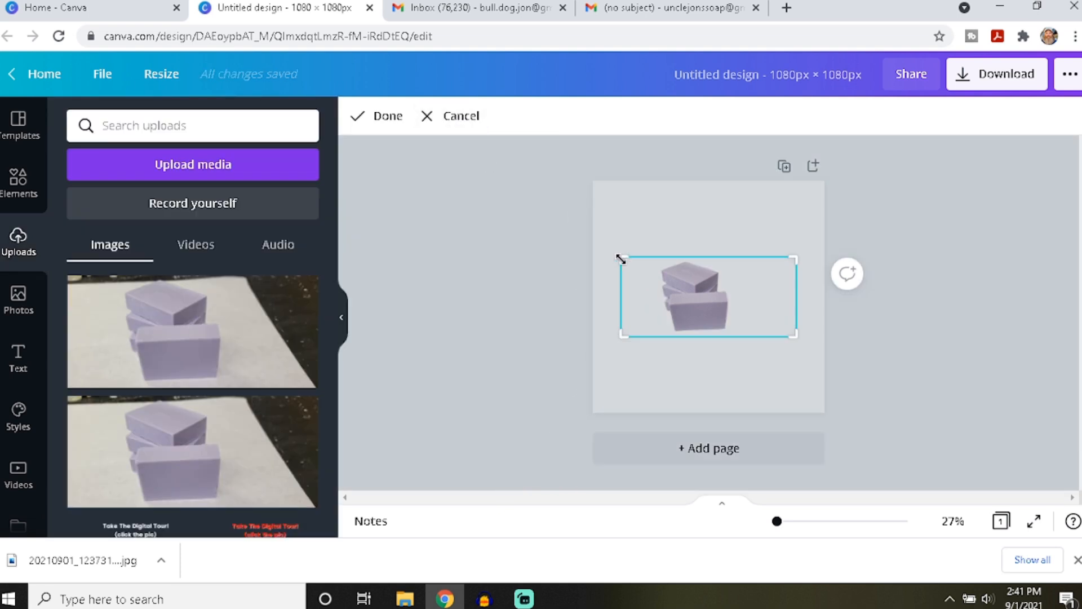
pyautogui.moveTo(621, 259); pyautogui.dragTo(651, 257)
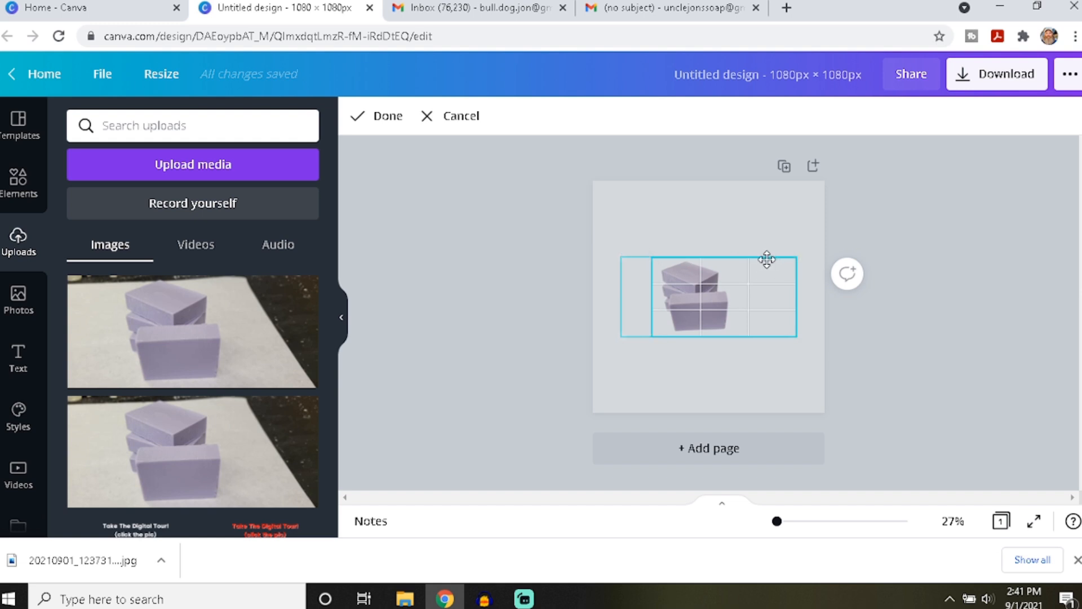
pyautogui.moveTo(795, 259); pyautogui.dragTo(737, 250)
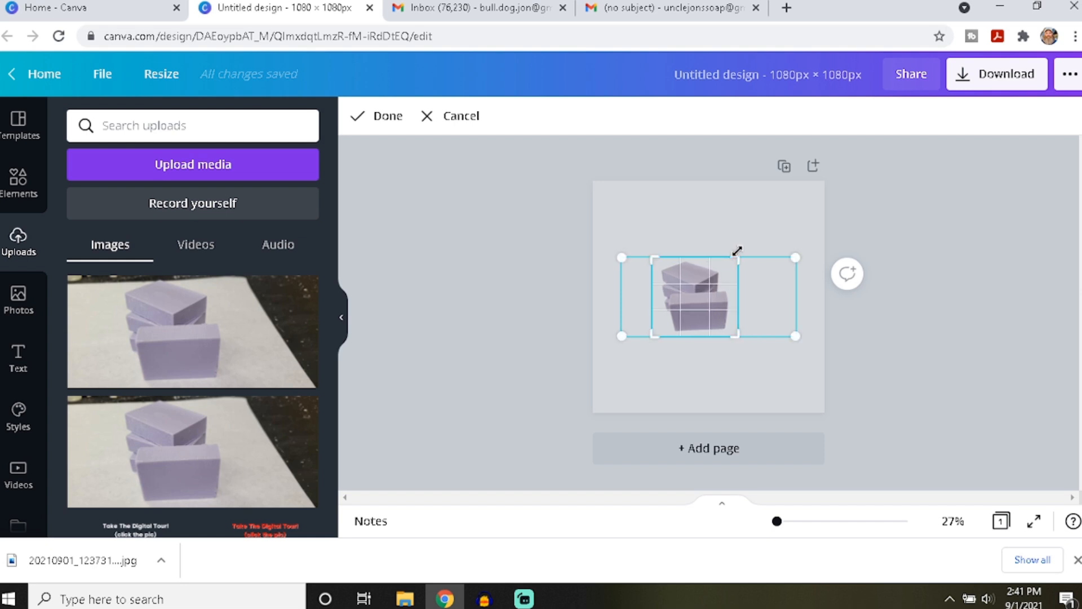
pyautogui.click(372, 123)
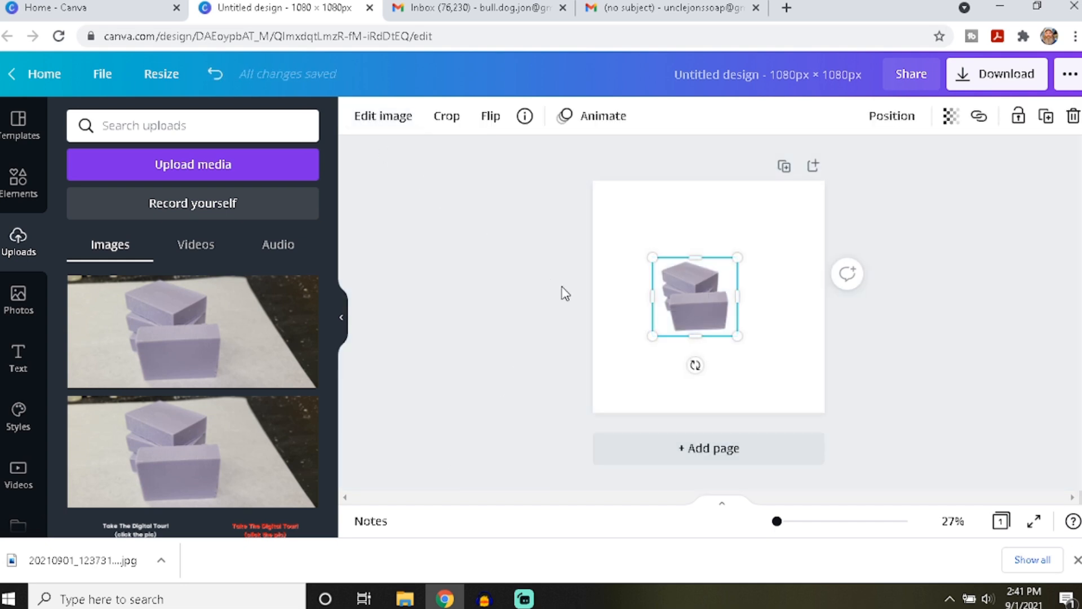
# - Enlarge the cropped soap image to about 1009 px wide and centre it horizontally and vertically on the page
pyautogui.moveTo(739, 257); pyautogui.dragTo(801, 198)
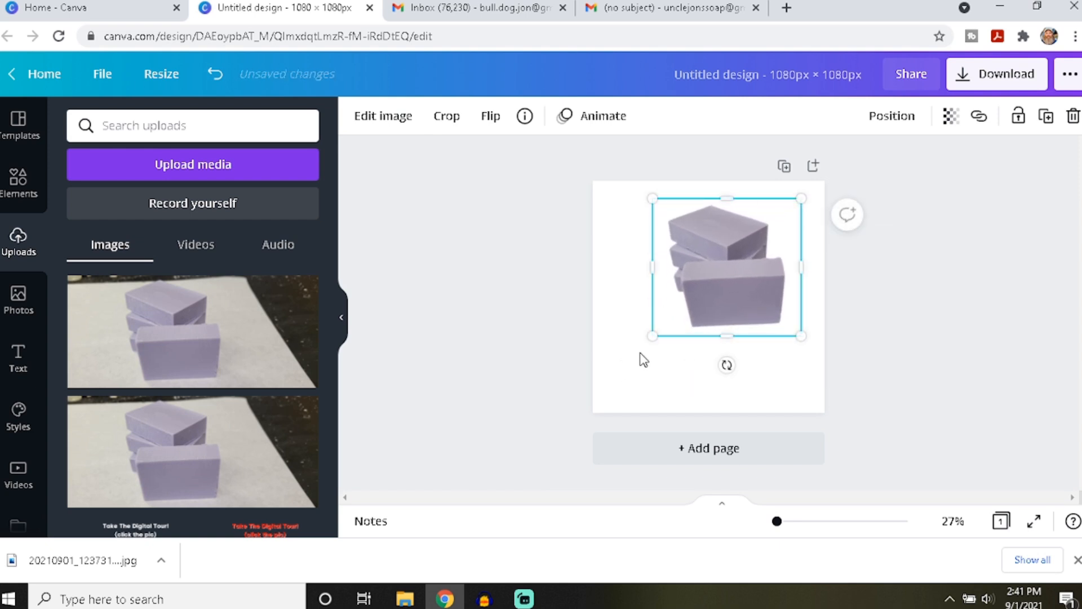
pyautogui.moveTo(651, 338); pyautogui.dragTo(588, 409)
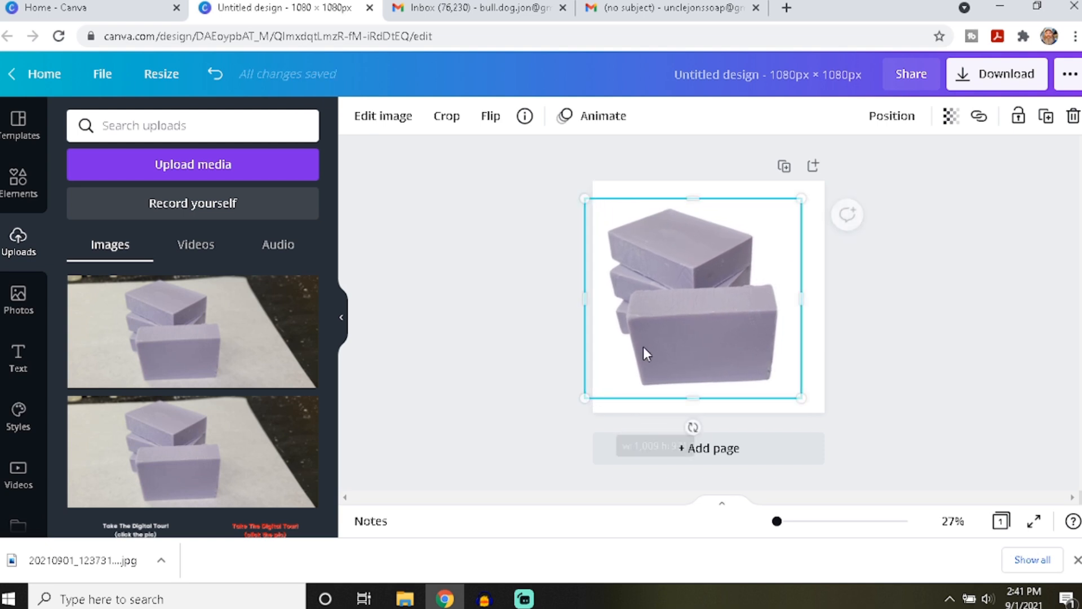
pyautogui.moveTo(672, 288); pyautogui.dragTo(685, 290)
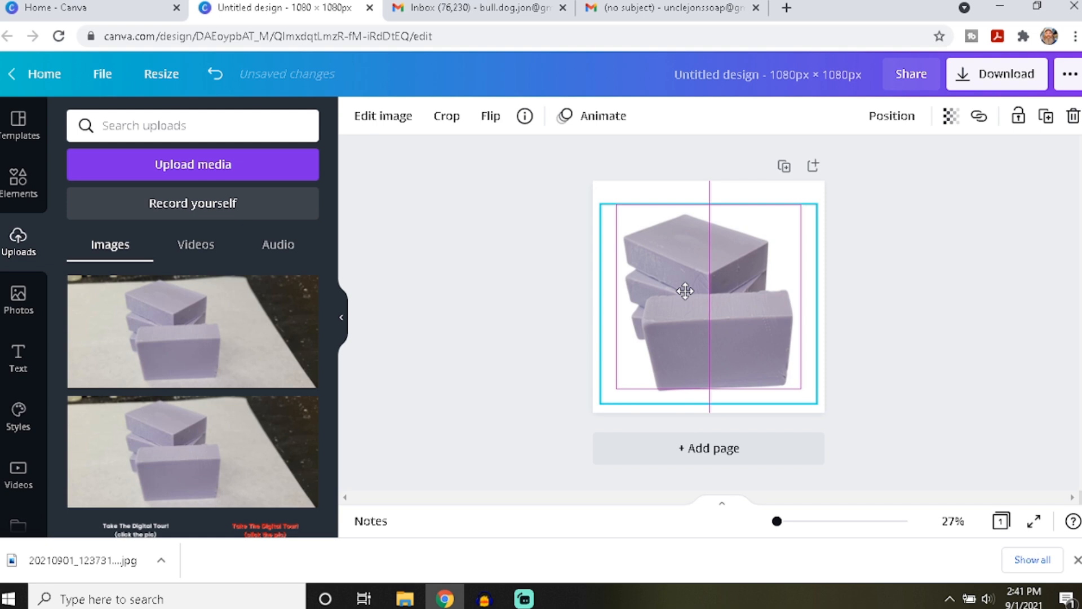
pyautogui.moveTo(685, 291); pyautogui.dragTo(685, 292)
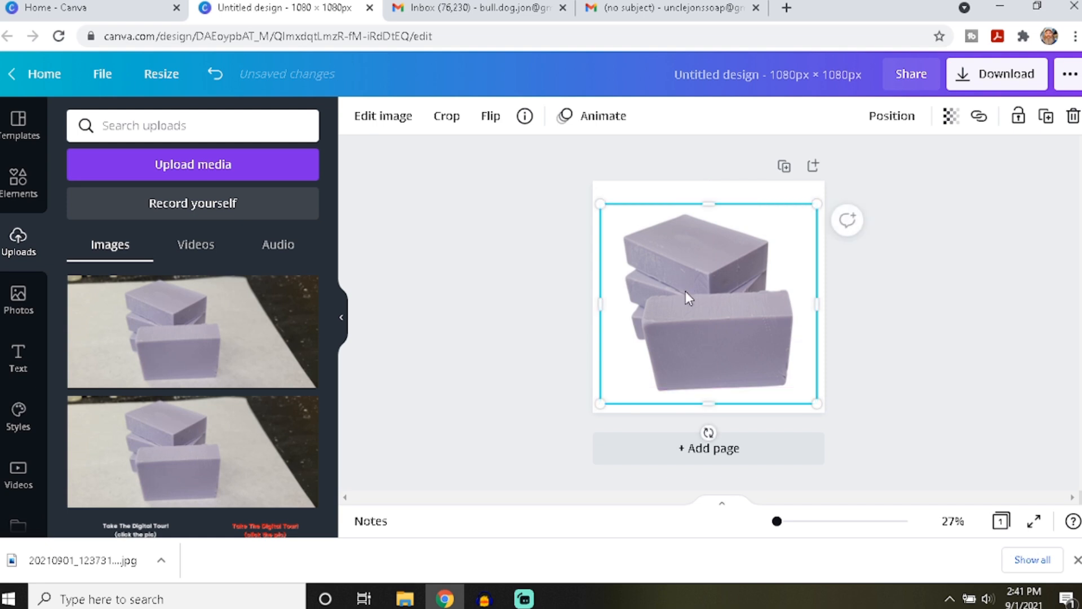
pyautogui.moveTo(702, 278)
pyautogui.mouseDown()
pyautogui.moveTo(692, 299)
pyautogui.moveTo(696, 286)
pyautogui.mouseUp()
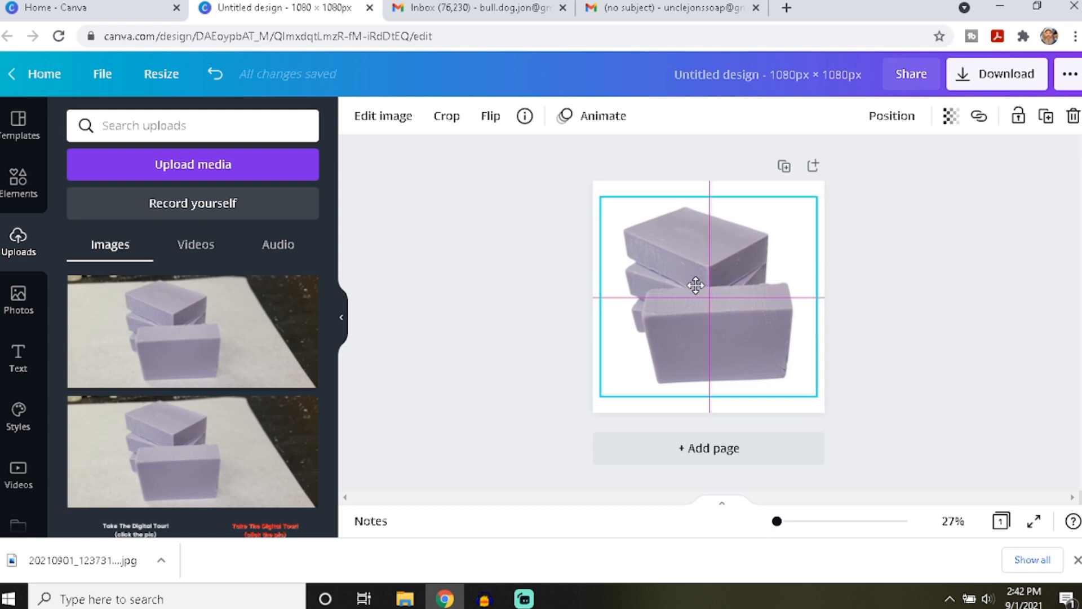
pyautogui.moveTo(696, 286); pyautogui.dragTo(696, 286)
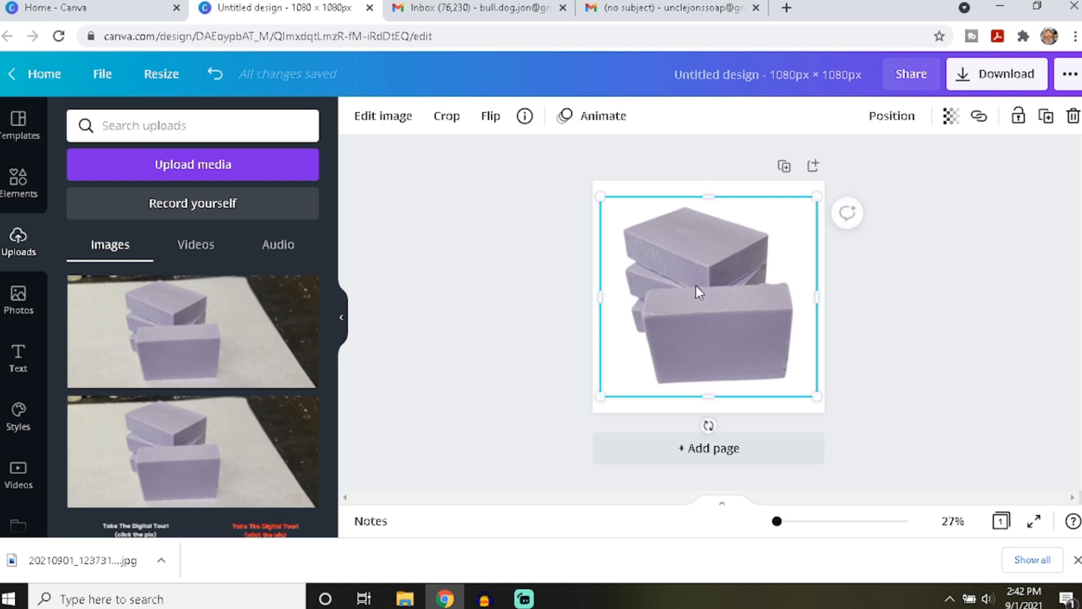
pyautogui.click(933, 297)
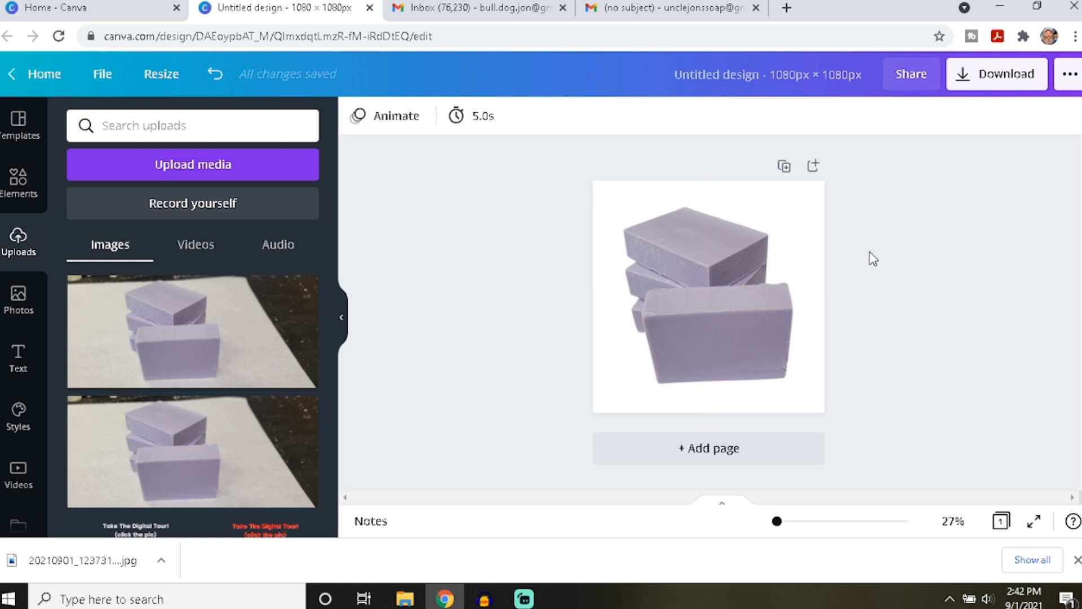
pyautogui.click(785, 522)
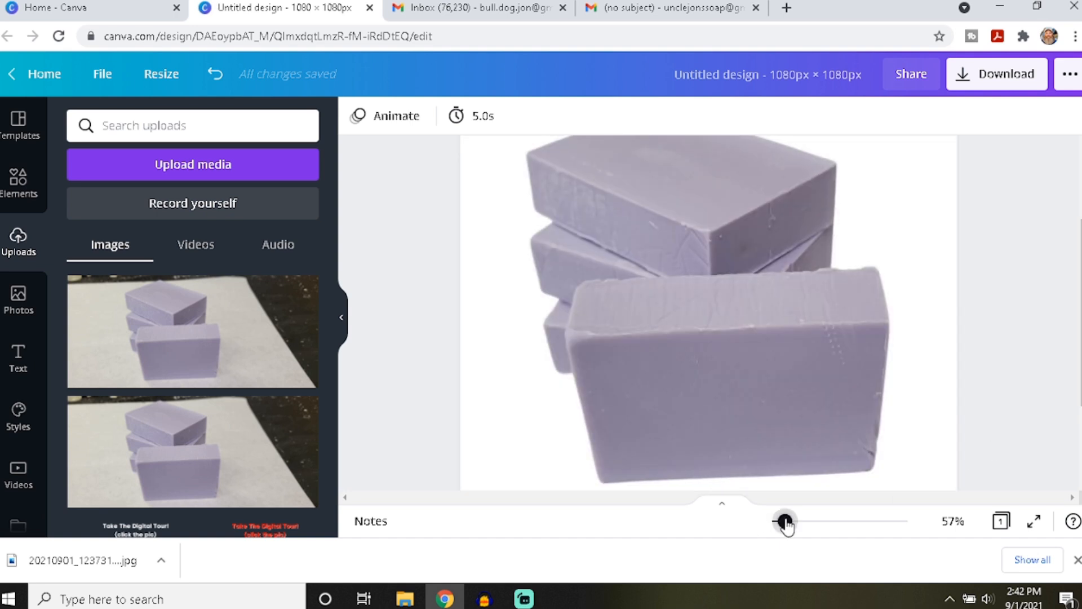
pyautogui.moveTo(786, 522); pyautogui.dragTo(794, 522)
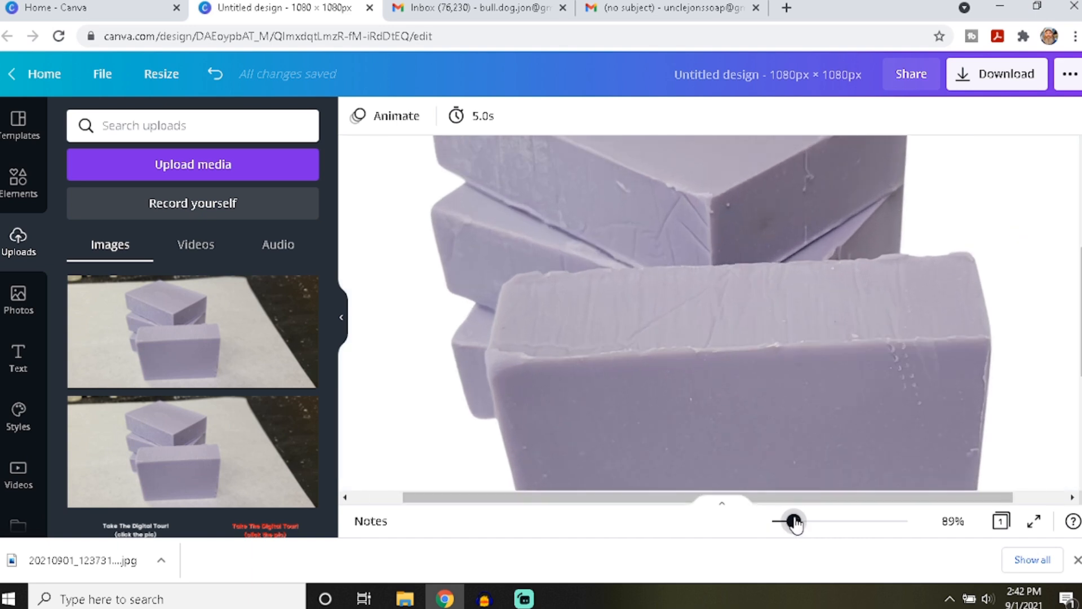
pyautogui.moveTo(795, 522); pyautogui.dragTo(781, 521)
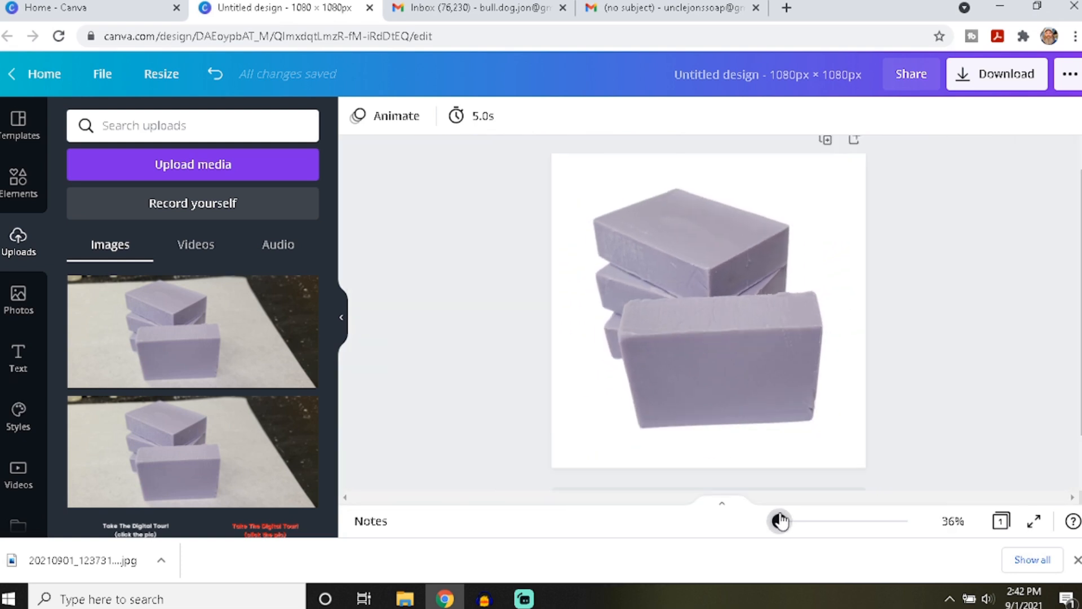
# - Try red, coral, pink, a muted photo colour and green as the page background, and finish with lime green
pyautogui.click(564, 167)
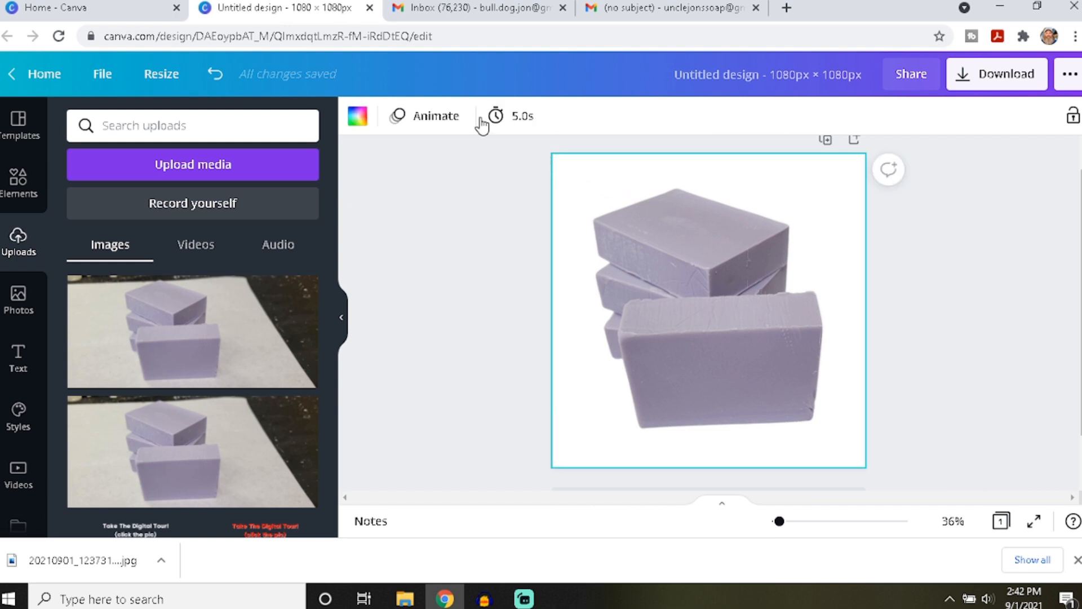
pyautogui.click(356, 117)
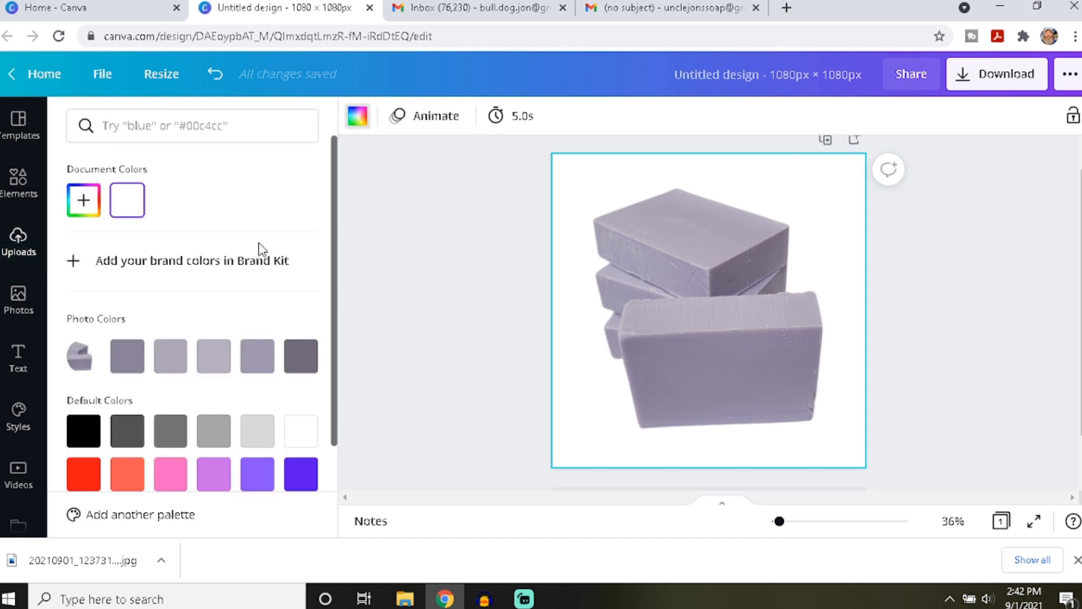
pyautogui.click(85, 469)
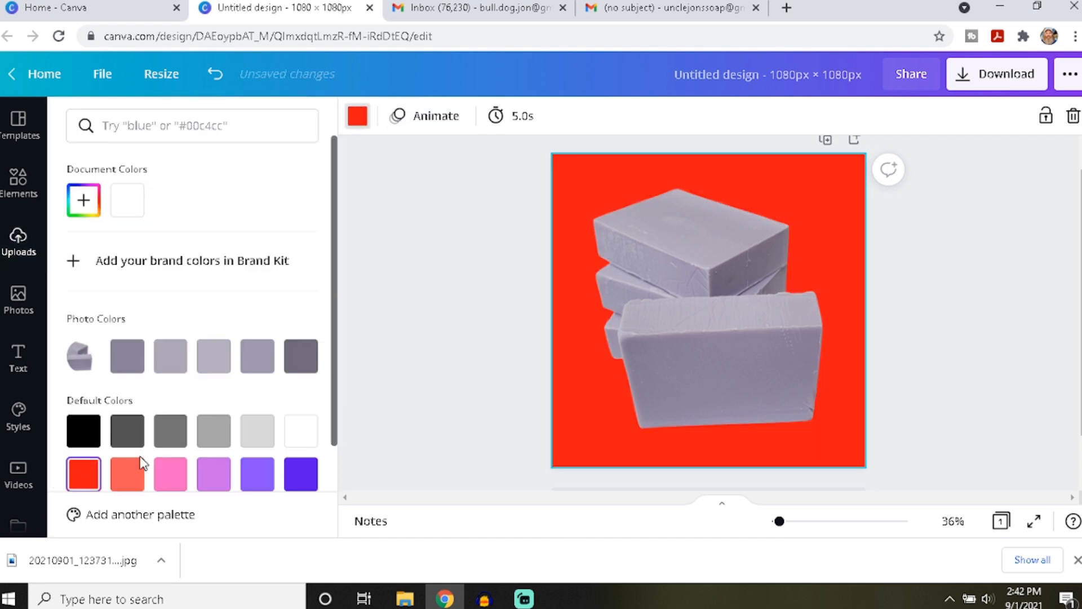
pyautogui.click(125, 477)
pyautogui.click(162, 488)
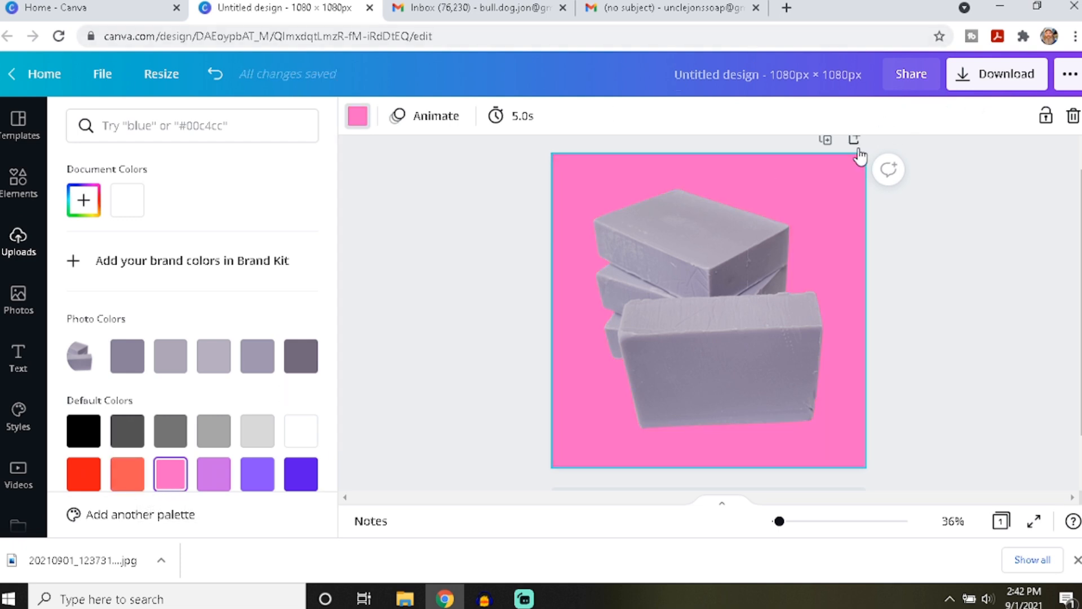
pyautogui.click(170, 356)
pyautogui.scroll(-3, 172, 363)
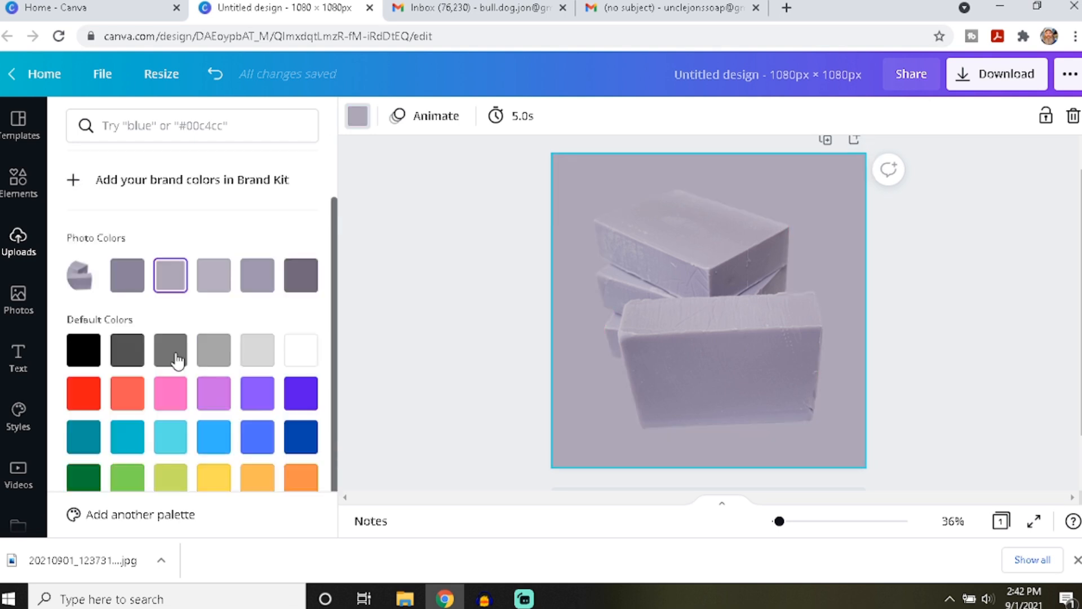
pyautogui.click(134, 455)
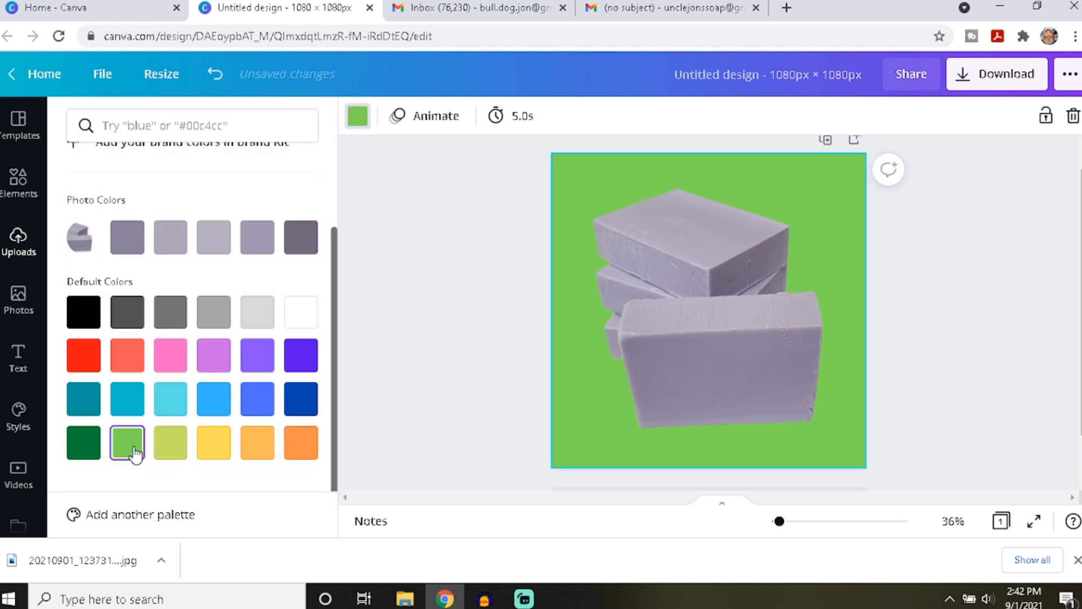
pyautogui.click(167, 444)
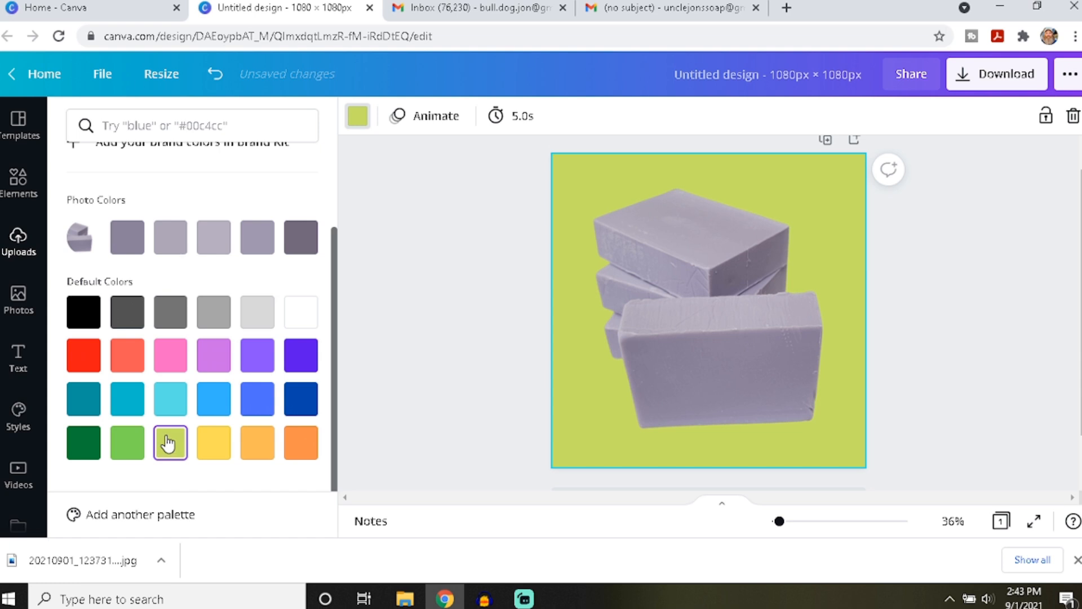
# - Search the stock photo library for "countertop"
pyautogui.click(23, 298)
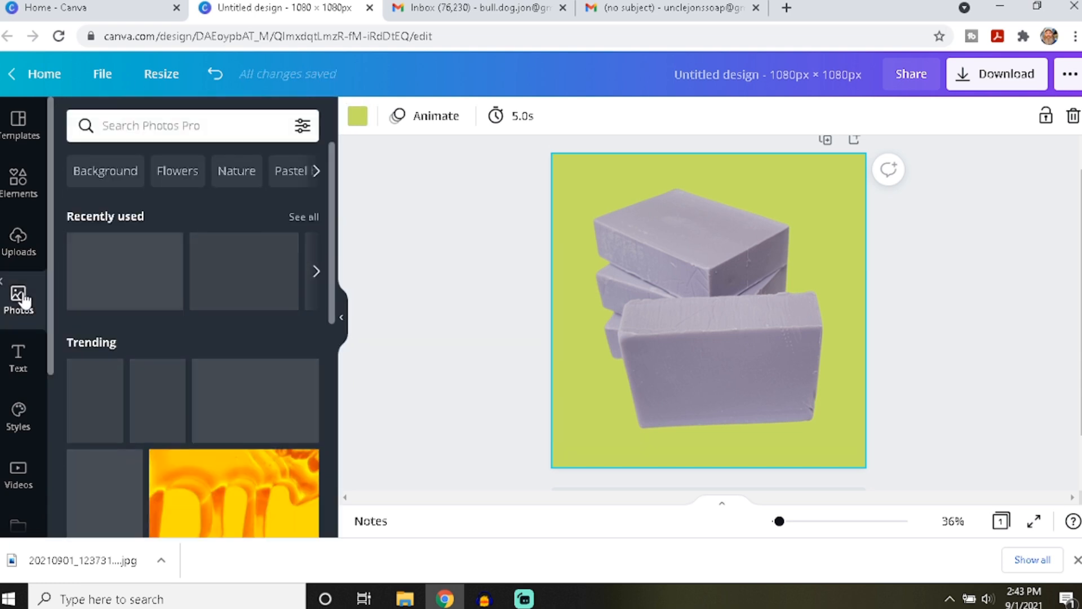
pyautogui.click(136, 129)
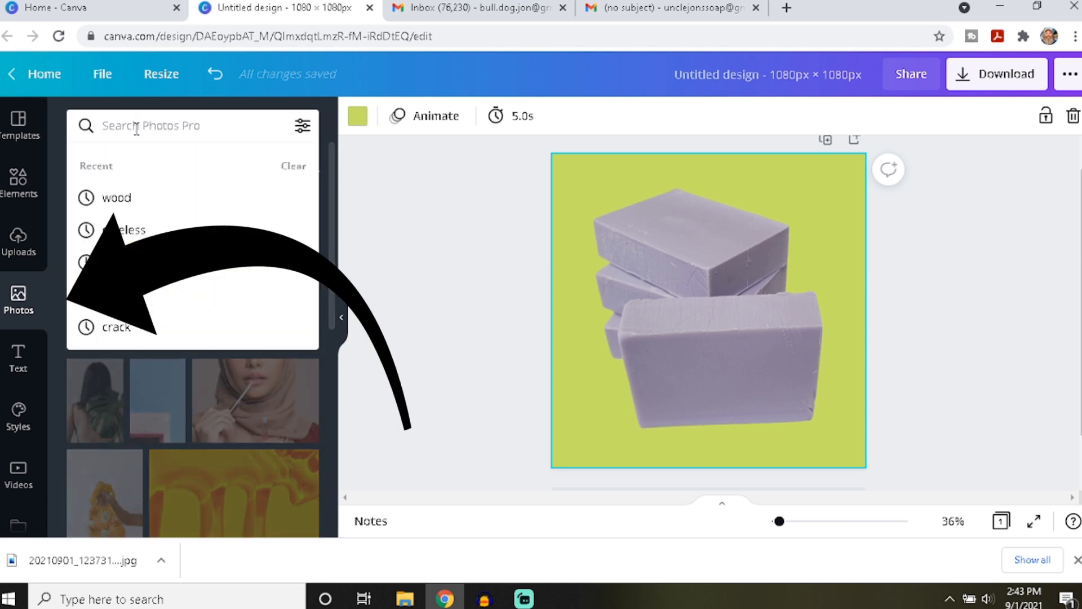
pyautogui.write('cou')
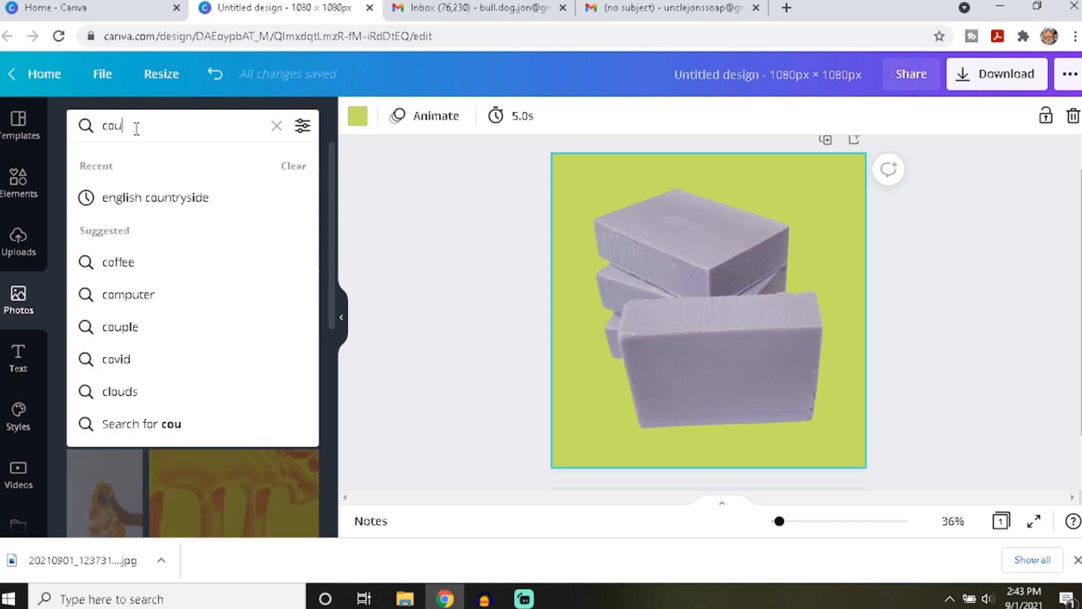
pyautogui.write('ntertop')
pyautogui.press('Return')
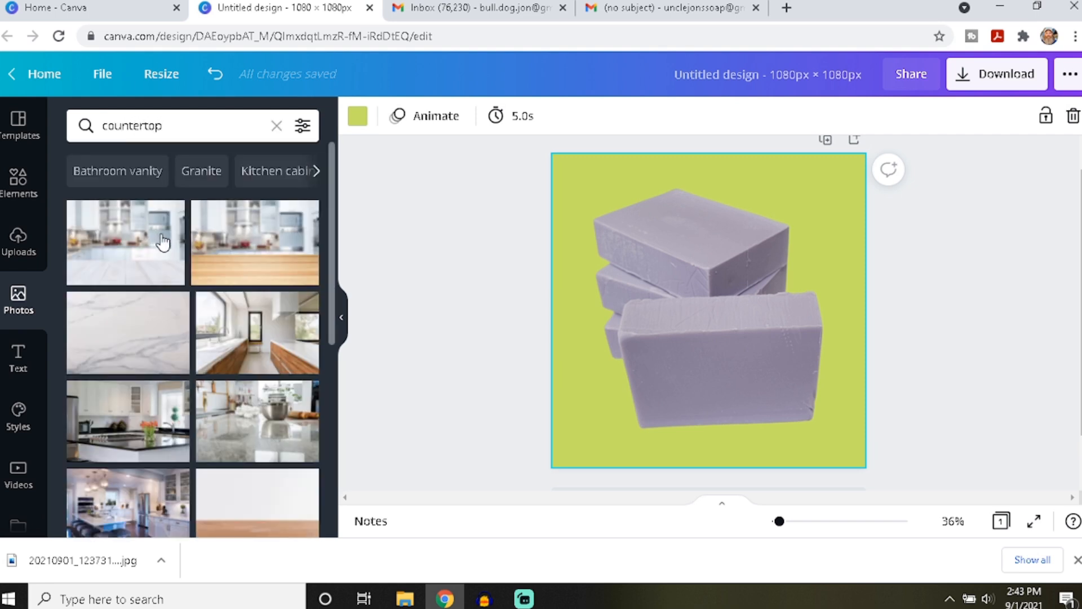
# - Add the blurred kitchen photo with the wooden countertop and make it the page background behind the soap
pyautogui.moveTo(267, 245)
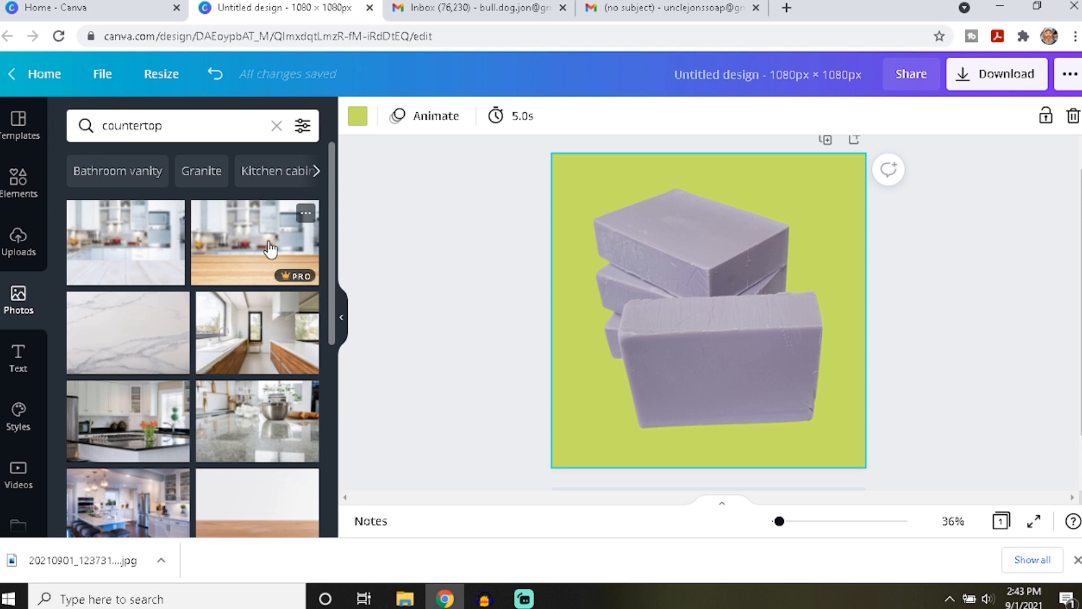
pyautogui.click(269, 248)
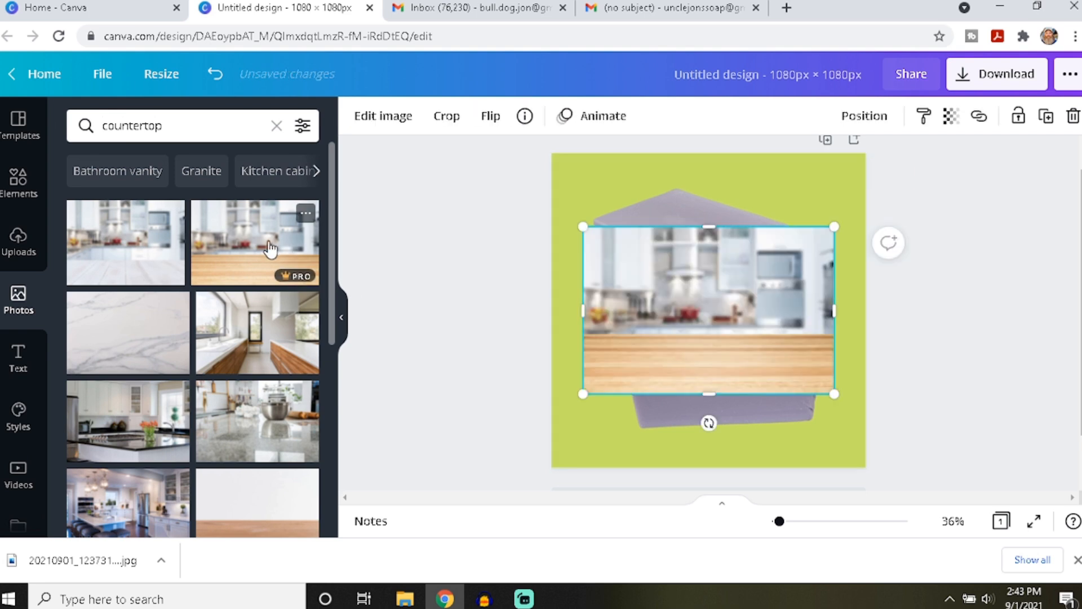
pyautogui.rightClick(693, 286)
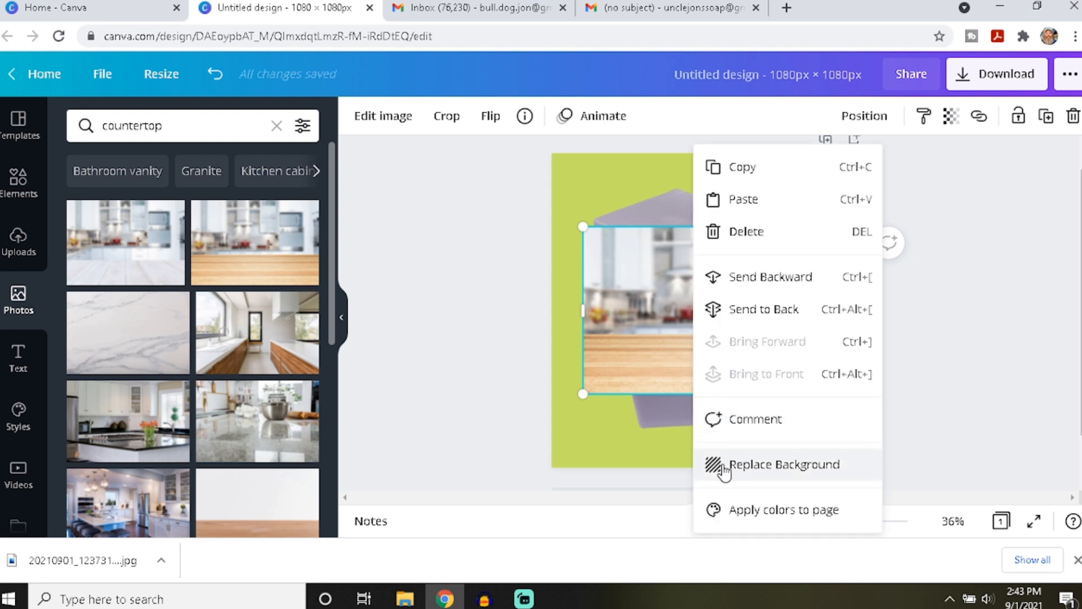
pyautogui.click(749, 464)
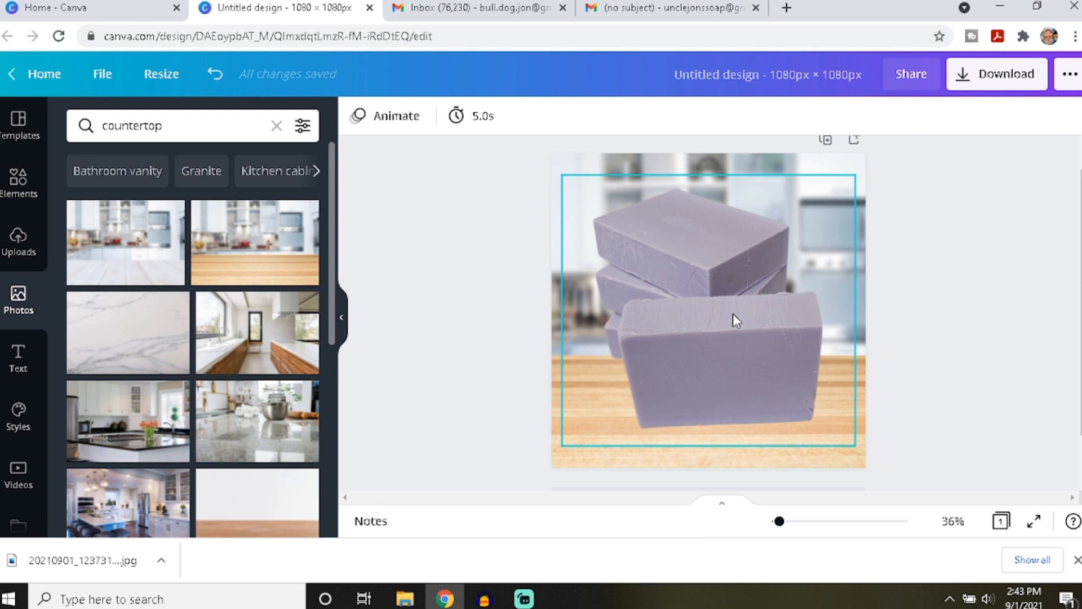
# - Find the light whitewashed wood plank photo among the countertop results and make it the page background
pyautogui.click(844, 174)
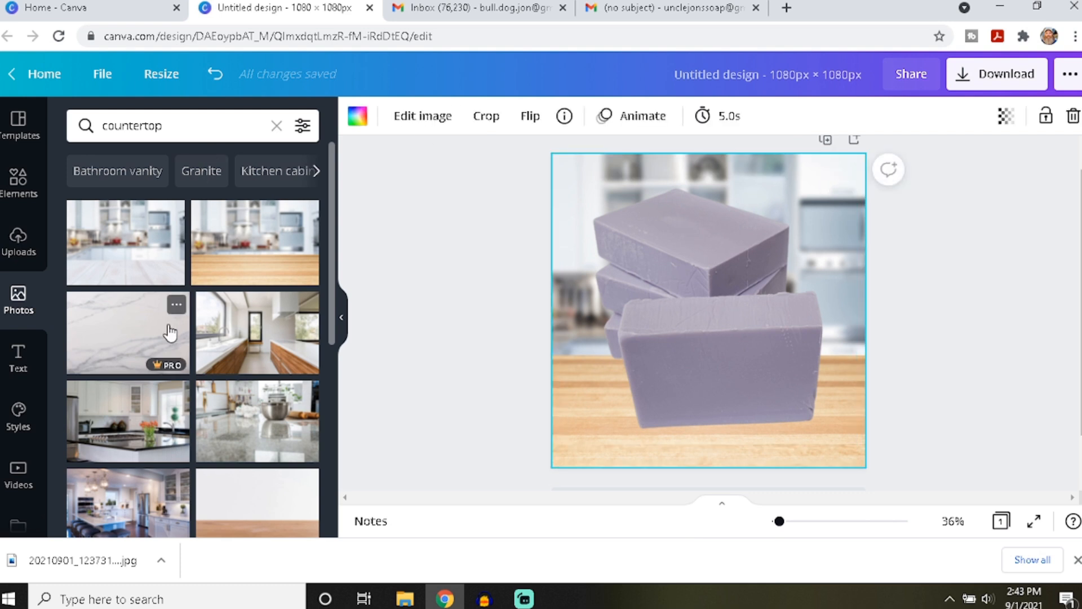
pyautogui.scroll(-3, 170, 333)
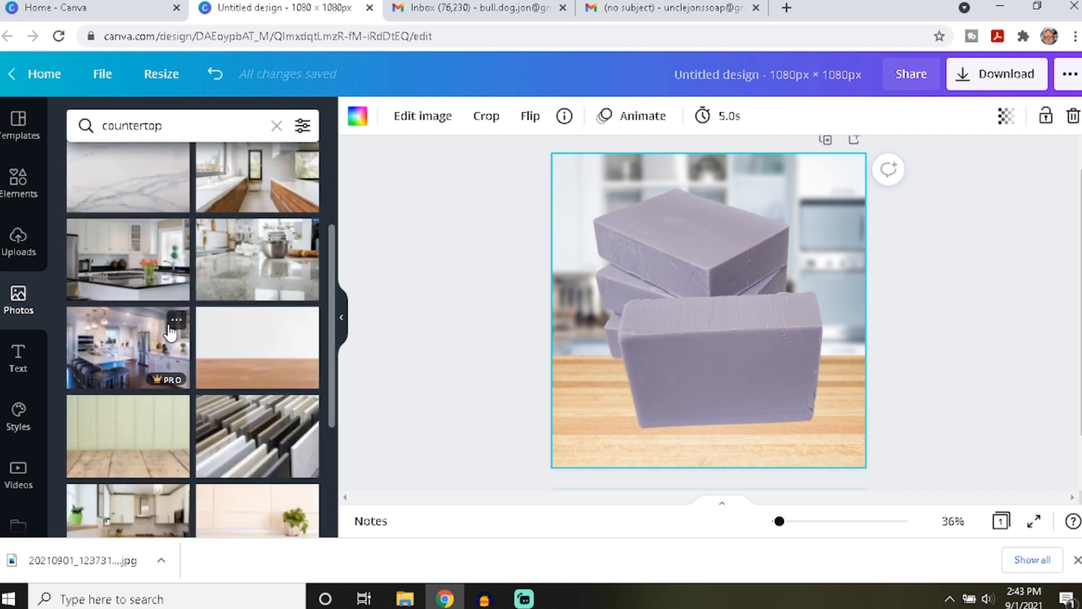
pyautogui.scroll(-3, 171, 332)
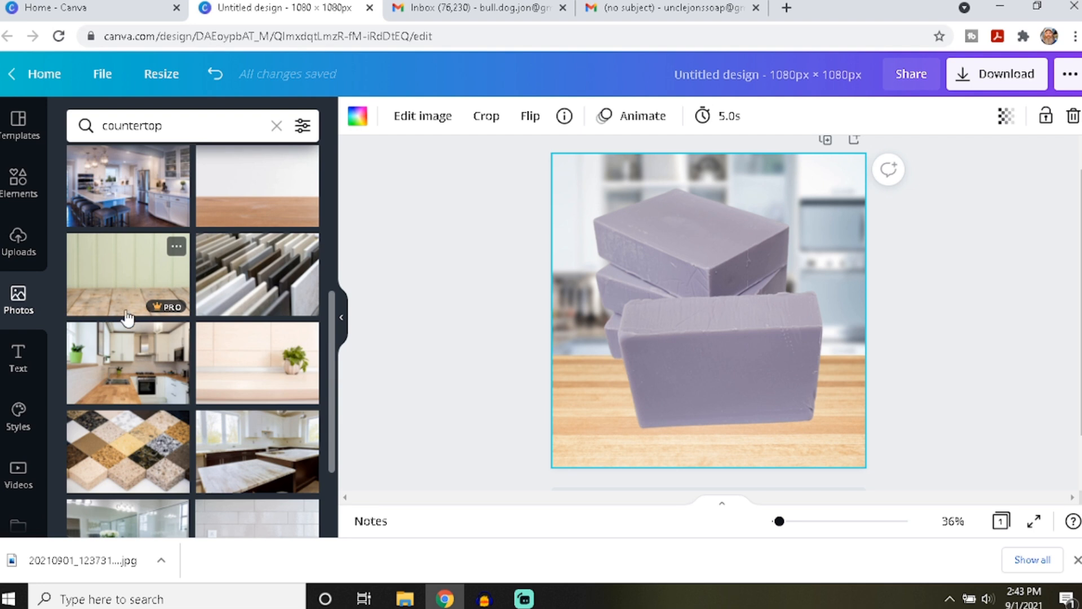
pyautogui.scroll(-1, 144, 365)
pyautogui.scroll(-1, 143, 365)
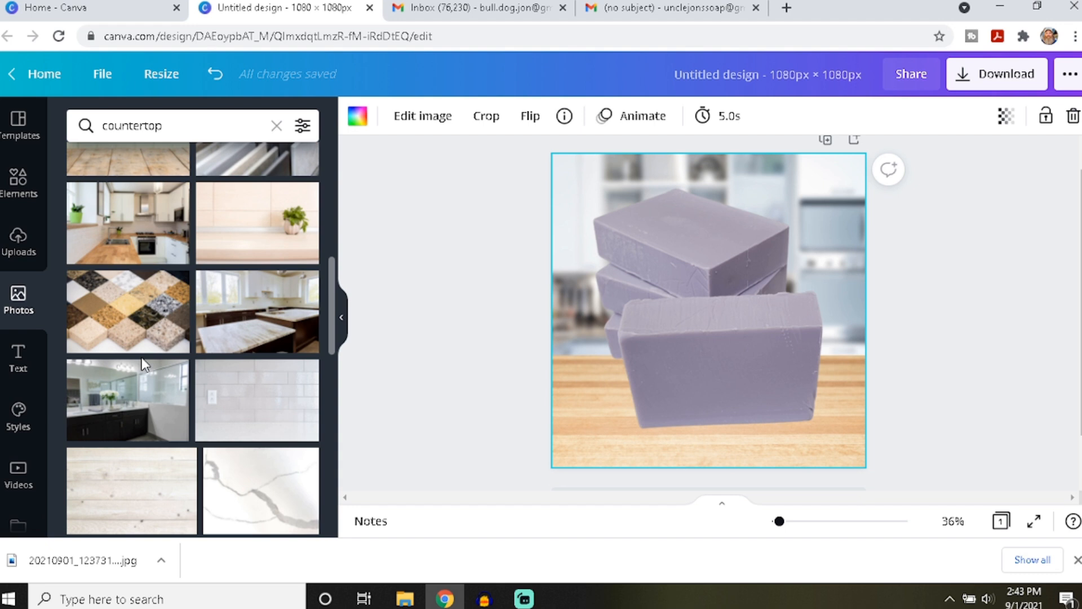
pyautogui.scroll(-1, 141, 357)
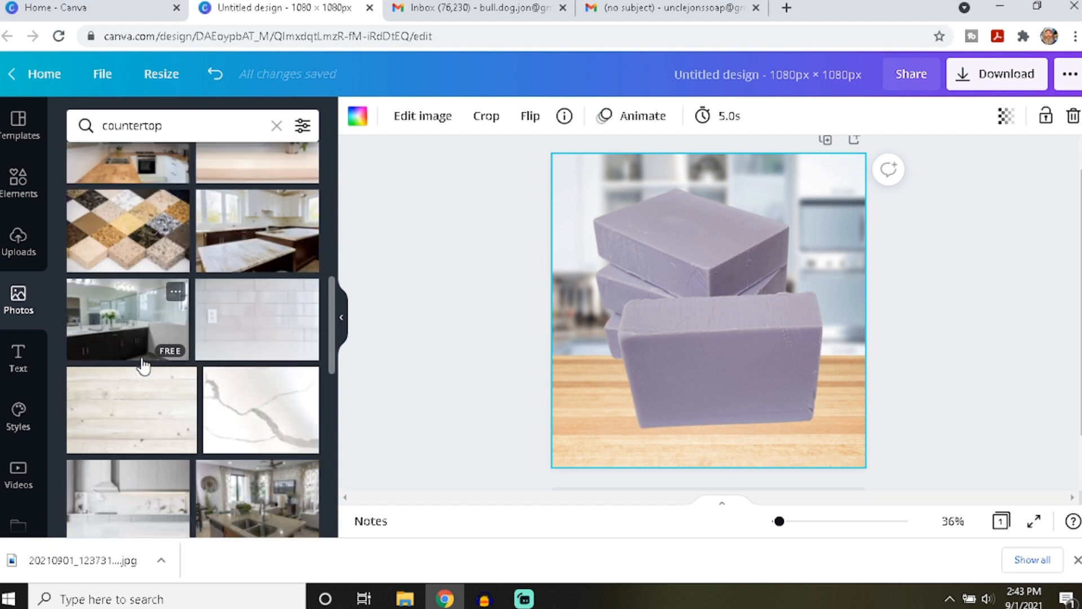
pyautogui.click(140, 404)
pyautogui.rightClick(758, 274)
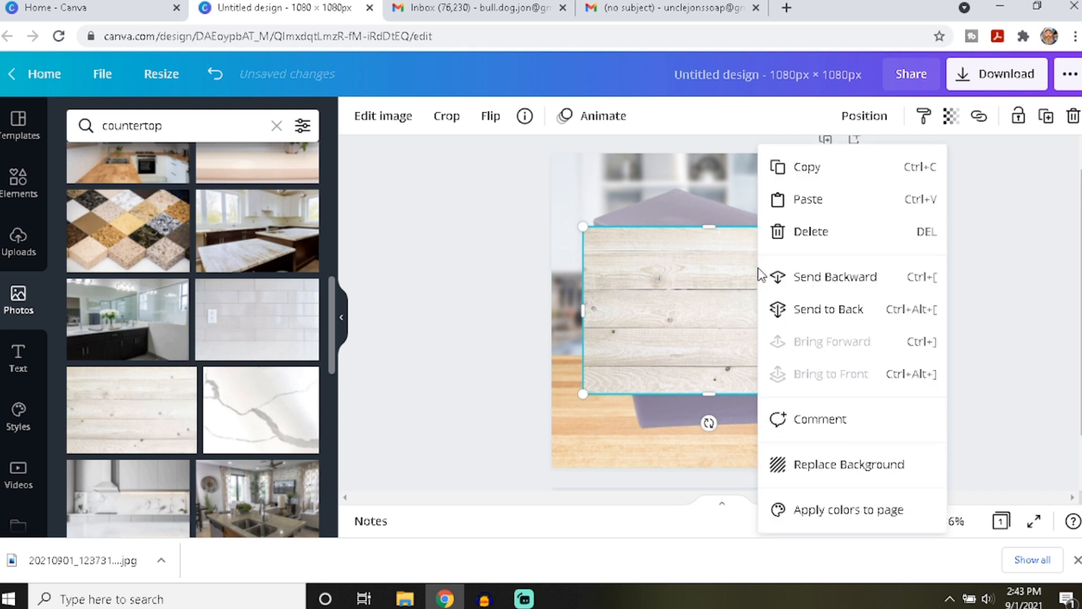
pyautogui.click(815, 464)
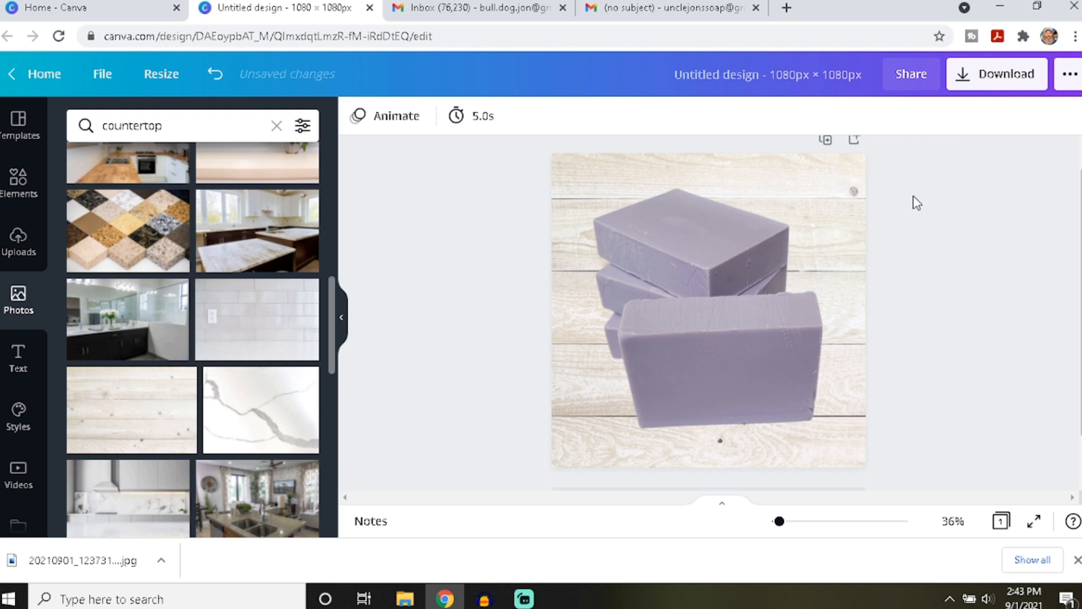
# - Try a transparency of 45 on the wood plank background, and settle on 95
pyautogui.click(860, 168)
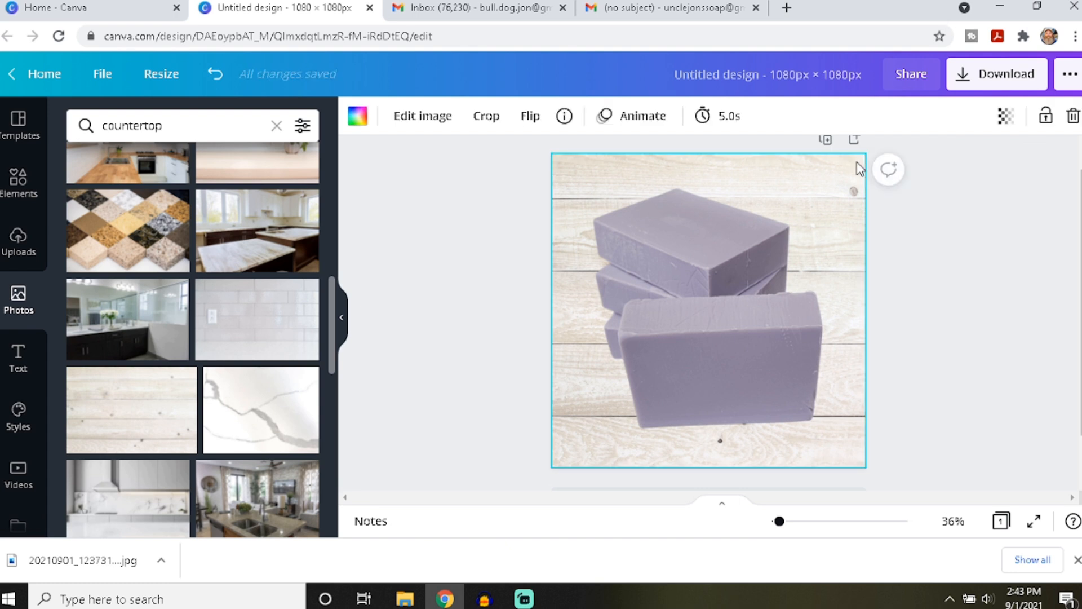
pyautogui.click(1006, 118)
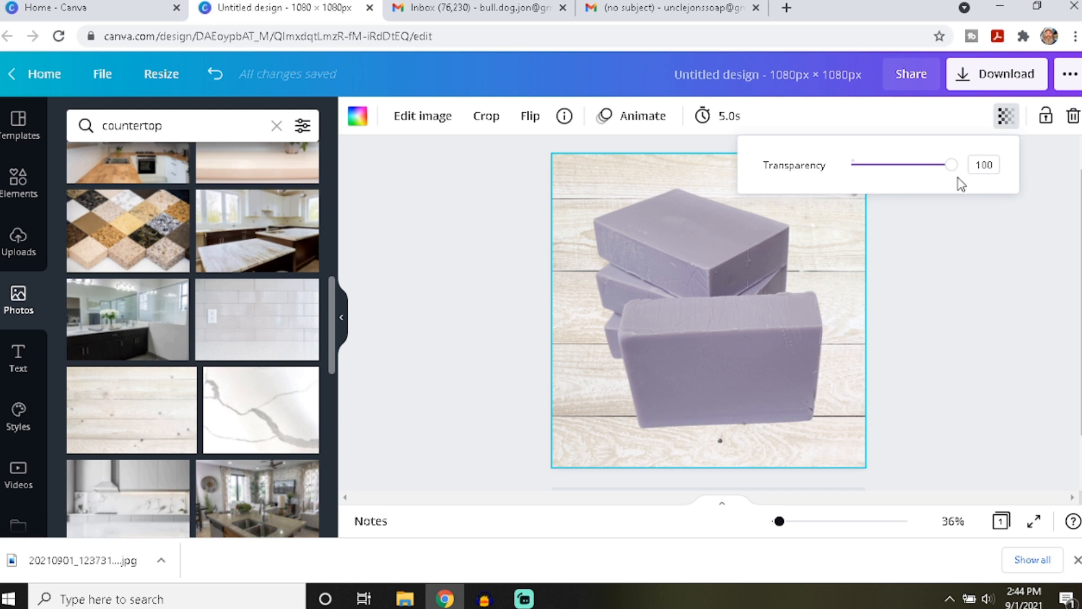
pyautogui.moveTo(952, 170); pyautogui.dragTo(899, 169)
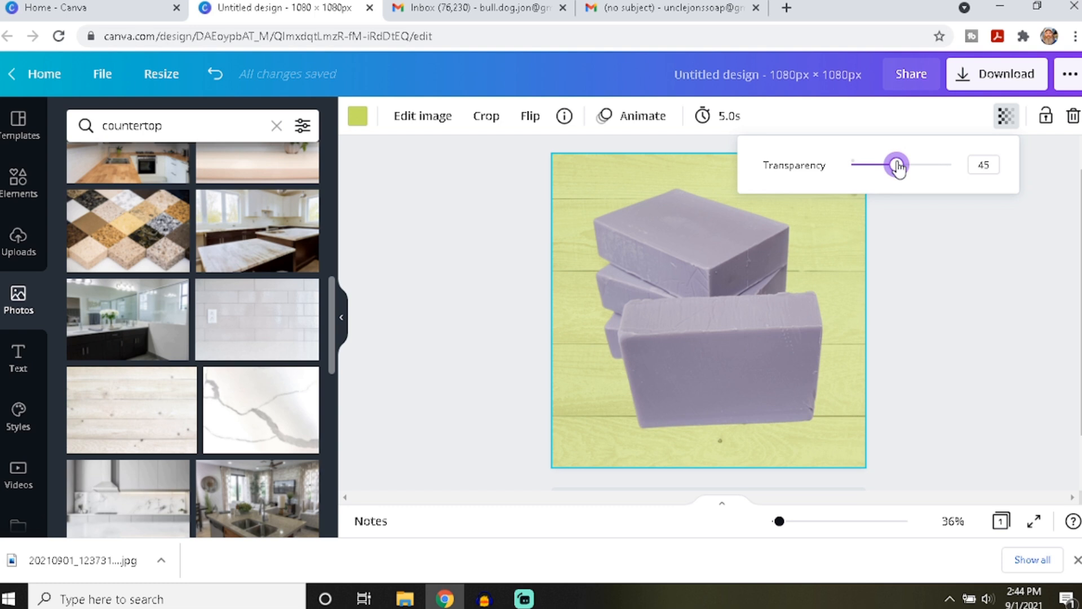
pyautogui.moveTo(899, 168); pyautogui.dragTo(948, 168)
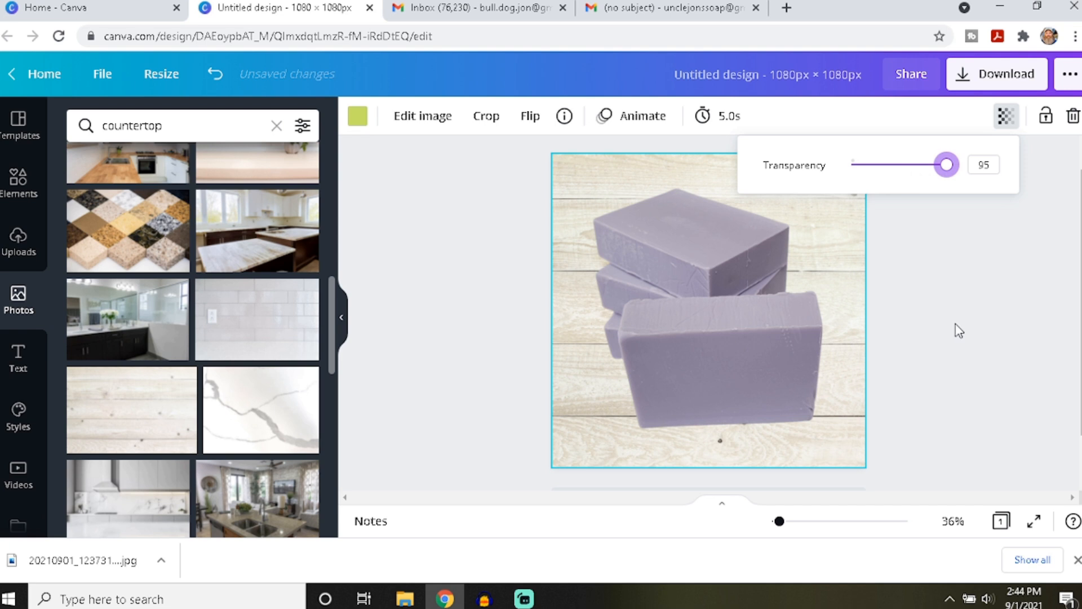
pyautogui.click(958, 331)
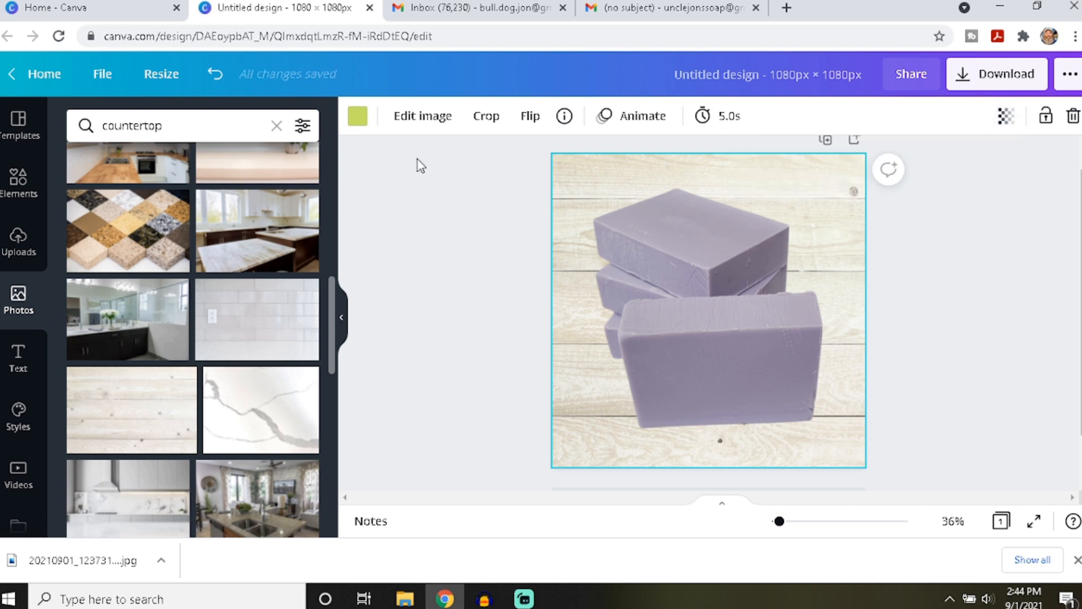
# - Flip the wood plank background horizontally and flip the soap image horizontally as well
pyautogui.click(425, 125)
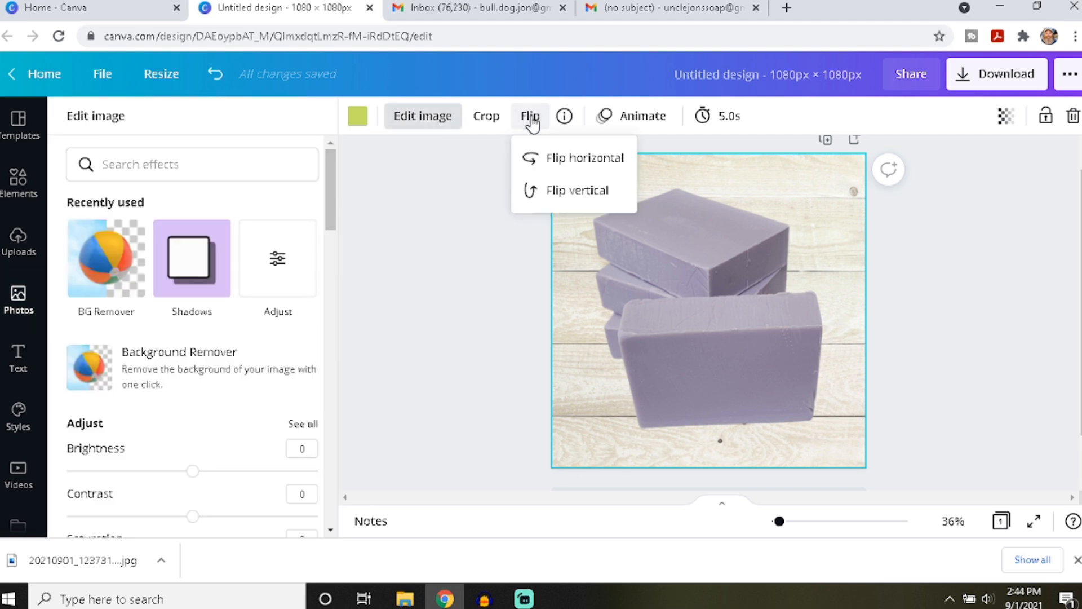
pyautogui.click(555, 162)
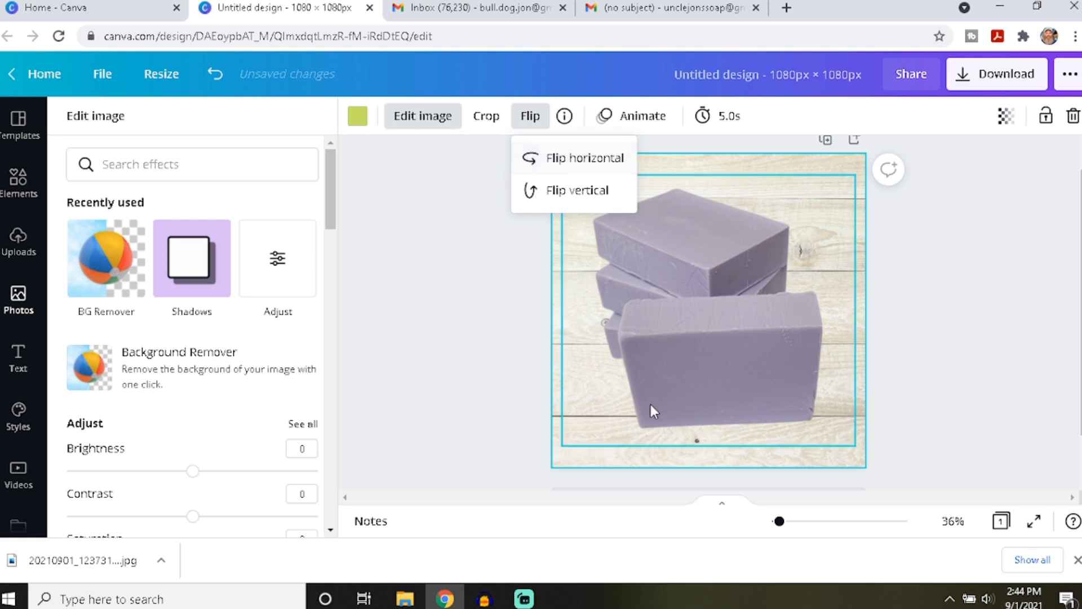
pyautogui.click(722, 320)
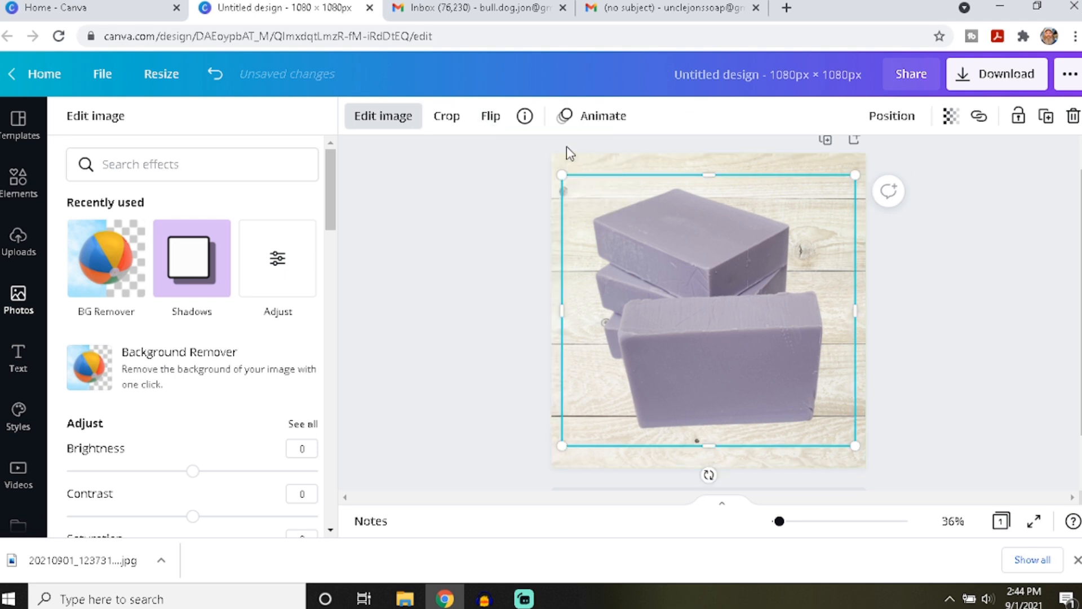
pyautogui.click(489, 118)
pyautogui.click(504, 160)
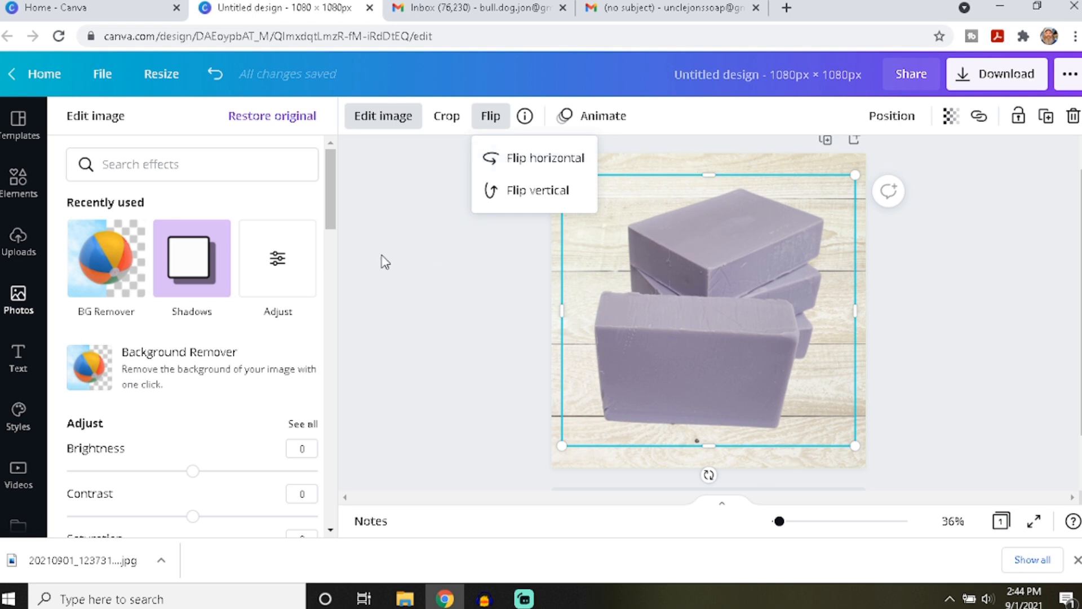
pyautogui.click(445, 273)
pyautogui.click(381, 116)
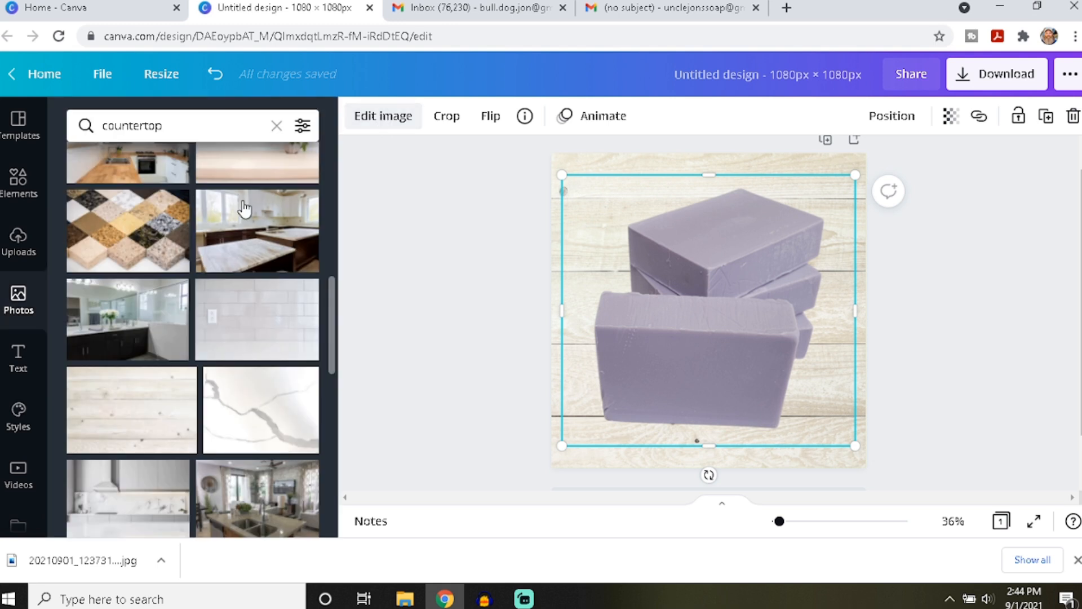
# - Try brightness 5, contrast 25, saturation 21 and blur -3 in the adjustments of the soap image
pyautogui.click(394, 115)
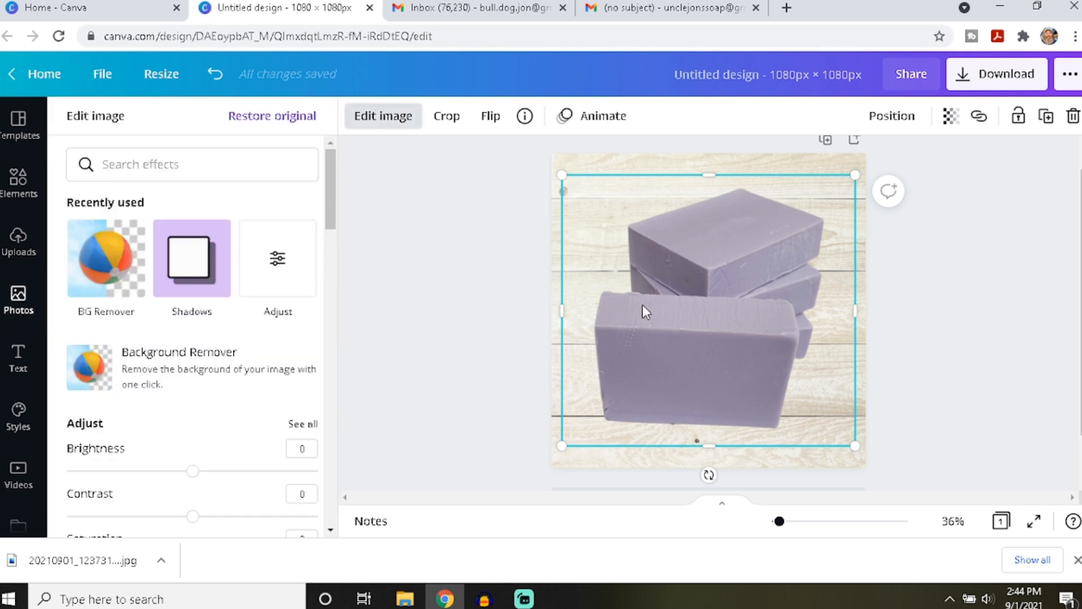
pyautogui.scroll(-1, 131, 310)
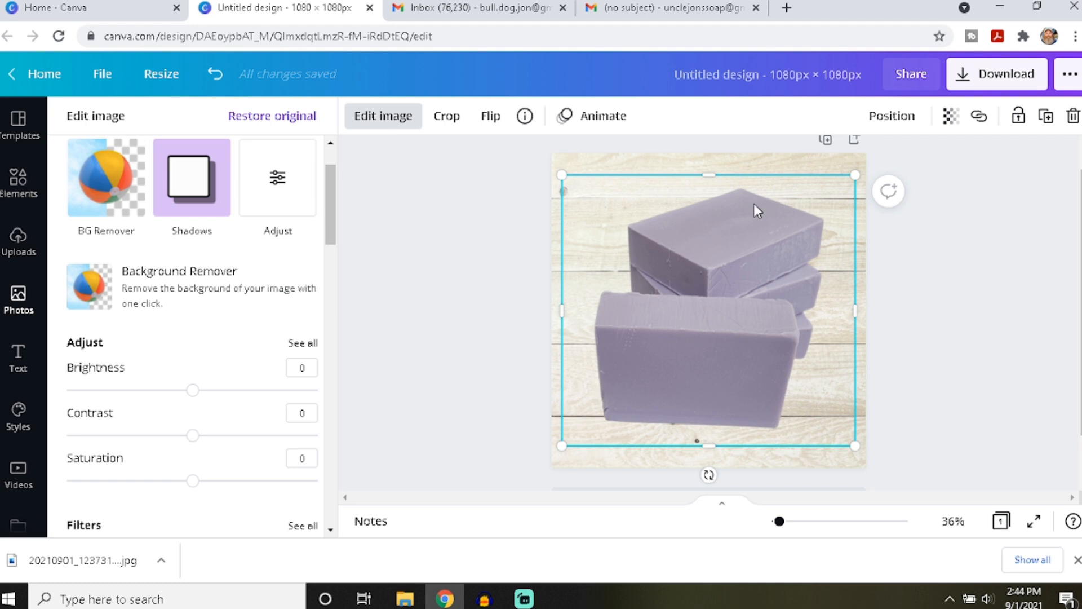
pyautogui.click(286, 190)
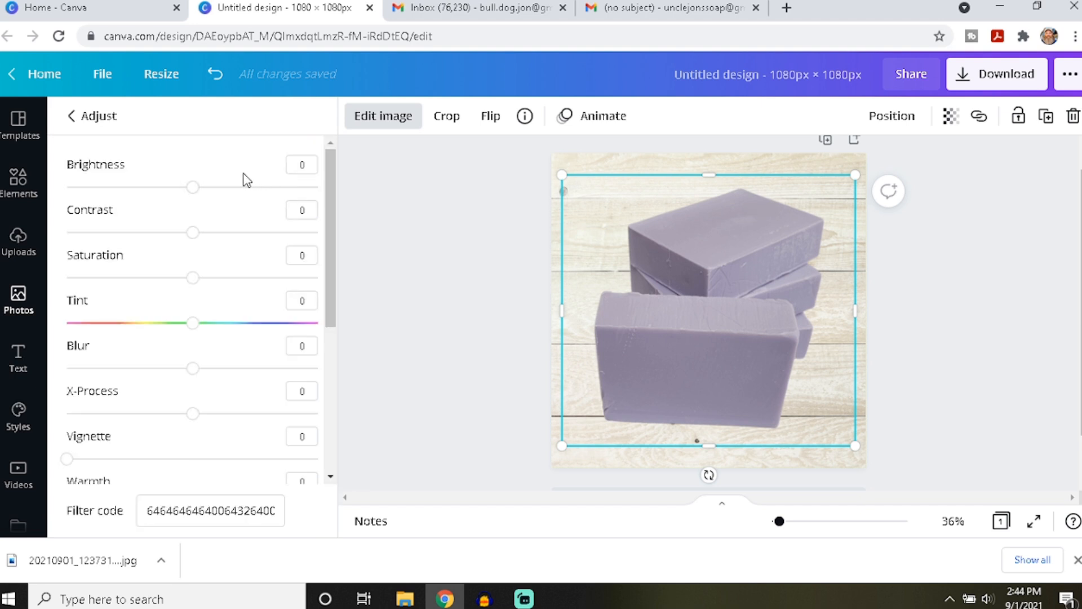
pyautogui.moveTo(192, 187)
pyautogui.mouseDown()
pyautogui.moveTo(223, 192)
pyautogui.moveTo(199, 192)
pyautogui.mouseUp()
pyautogui.moveTo(191, 236); pyautogui.dragTo(226, 238)
pyautogui.moveTo(193, 287); pyautogui.dragTo(214, 288)
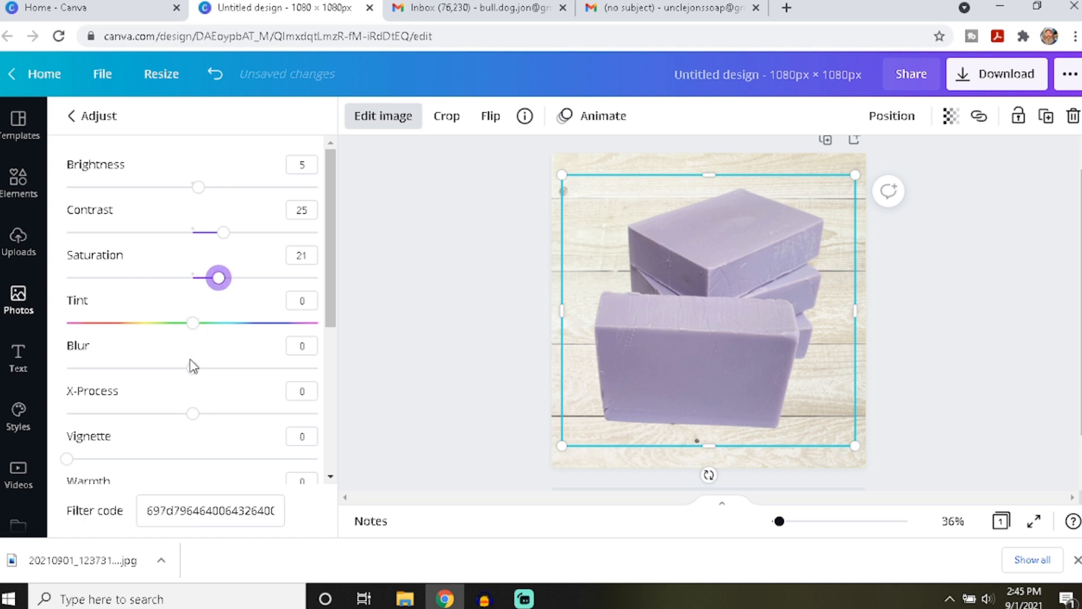
pyautogui.moveTo(192, 371)
pyautogui.mouseDown()
pyautogui.moveTo(171, 372)
pyautogui.moveTo(191, 373)
pyautogui.mouseUp()
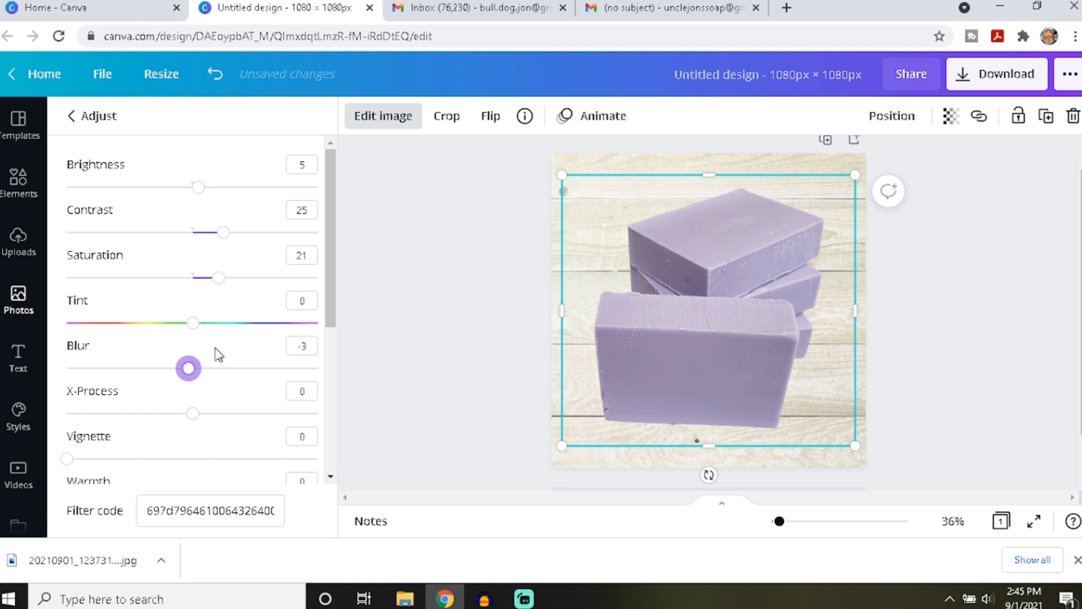
# - Try warmth 5, clarity 11, vibrance 33 and highlights 17 on the soap image, keeping X-Process and shadows at 0
pyautogui.scroll(-3, 217, 354)
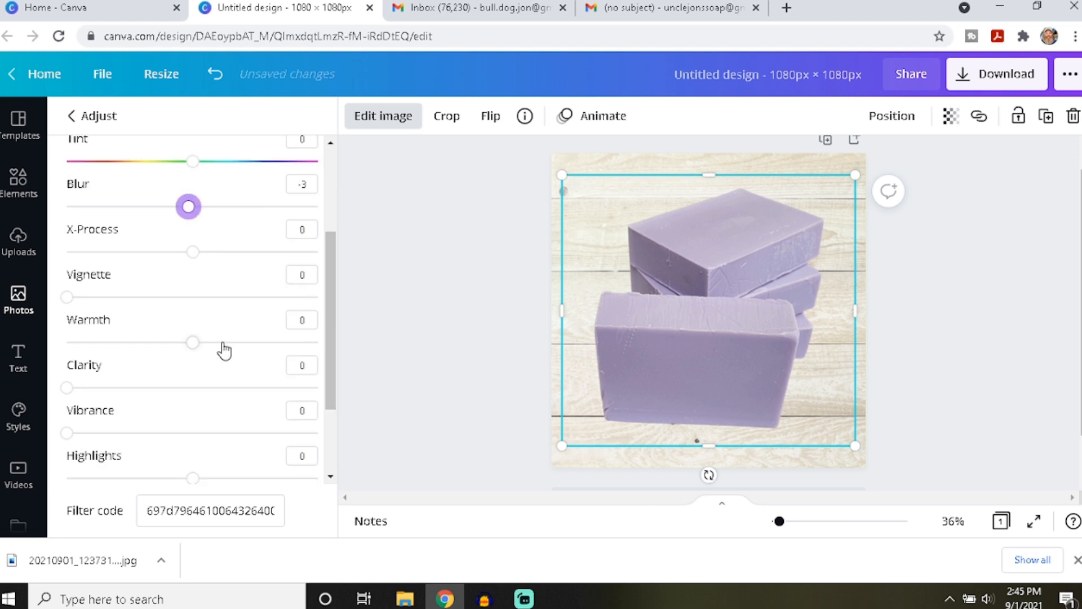
pyautogui.click(195, 254)
pyautogui.moveTo(195, 260)
pyautogui.mouseDown()
pyautogui.moveTo(244, 257)
pyautogui.moveTo(130, 270)
pyautogui.moveTo(193, 252)
pyautogui.mouseUp()
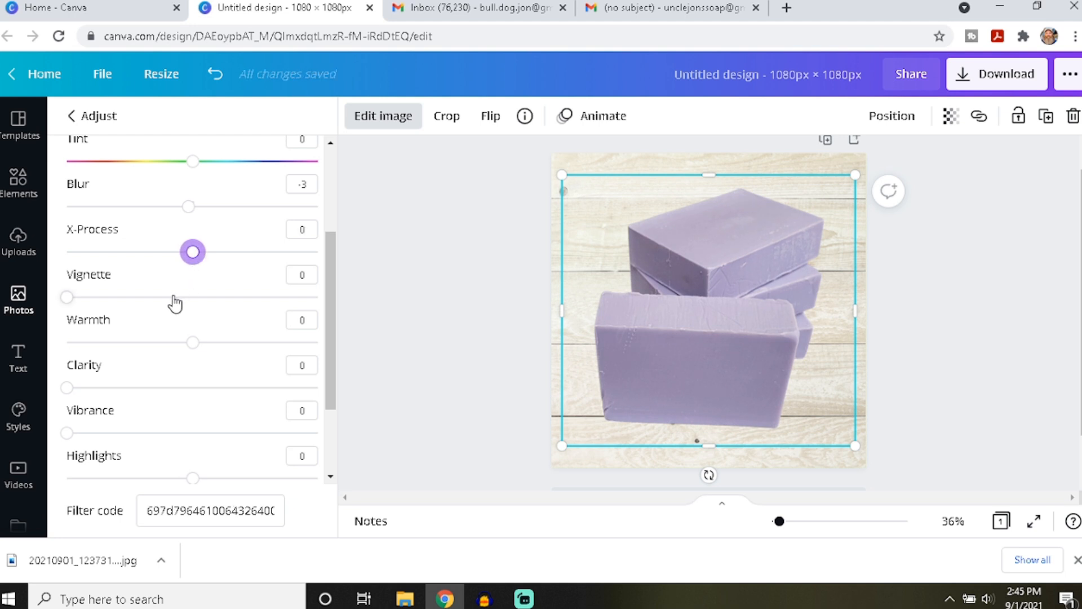
pyautogui.moveTo(192, 343)
pyautogui.mouseDown()
pyautogui.moveTo(227, 342)
pyautogui.moveTo(198, 341)
pyautogui.mouseUp()
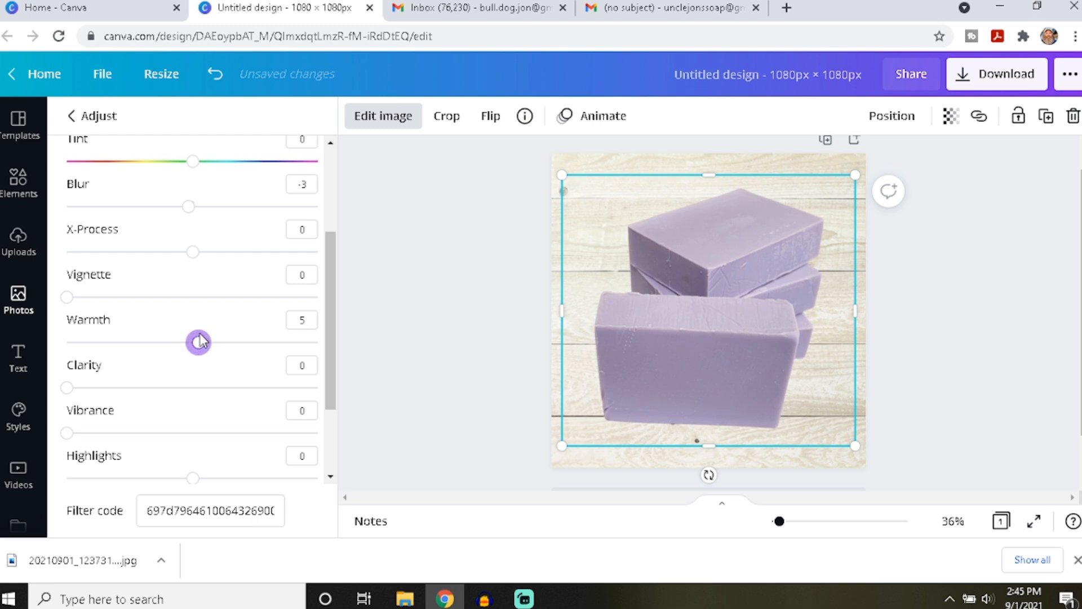
pyautogui.scroll(-2, 200, 341)
pyautogui.moveTo(107, 306); pyautogui.dragTo(94, 307)
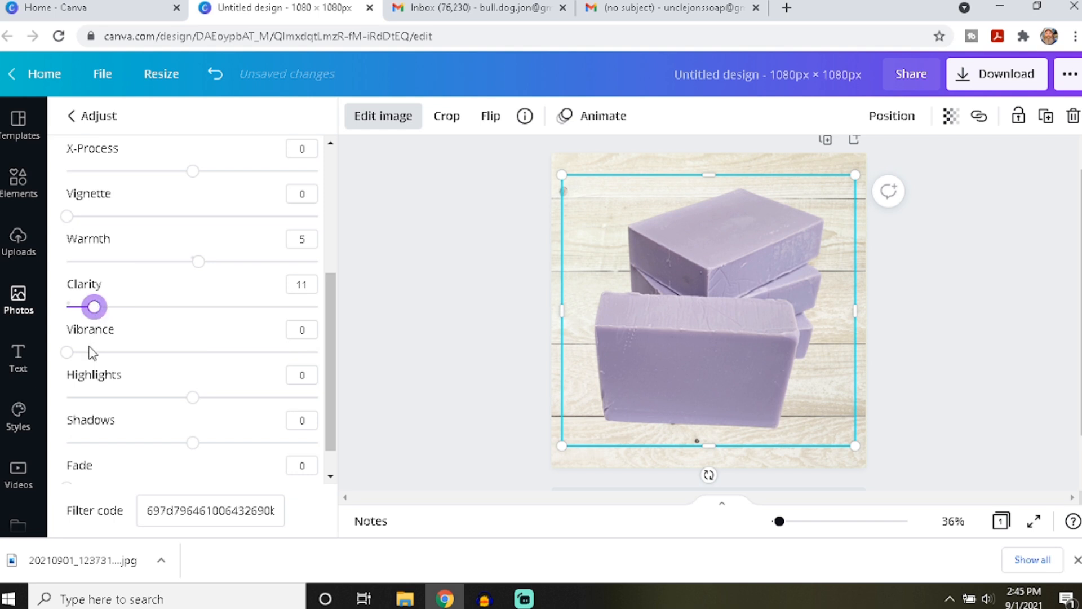
pyautogui.moveTo(67, 351); pyautogui.dragTo(150, 351)
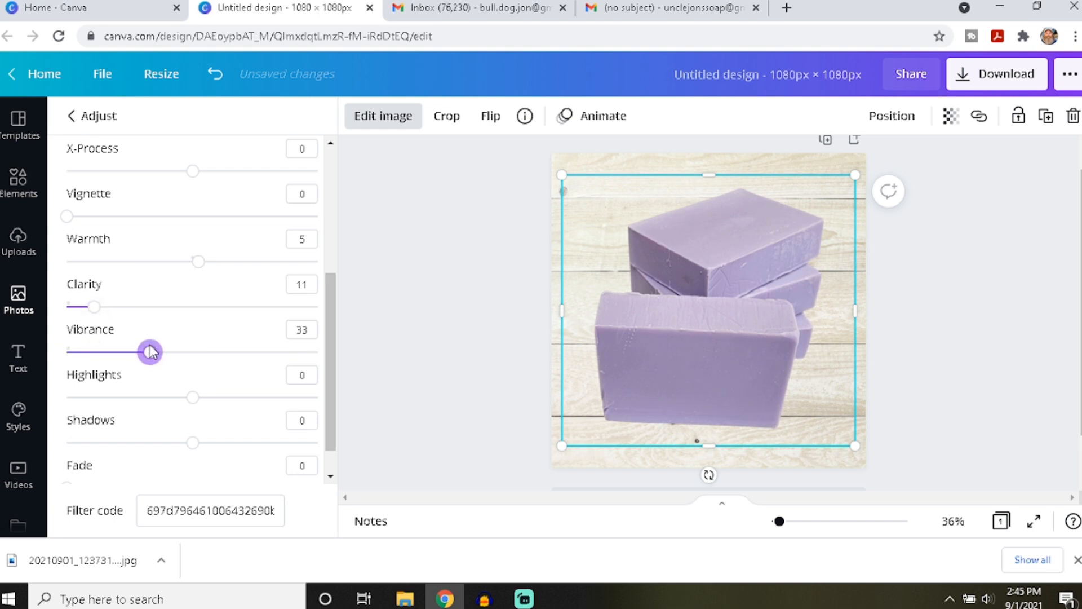
pyautogui.moveTo(193, 397); pyautogui.dragTo(215, 389)
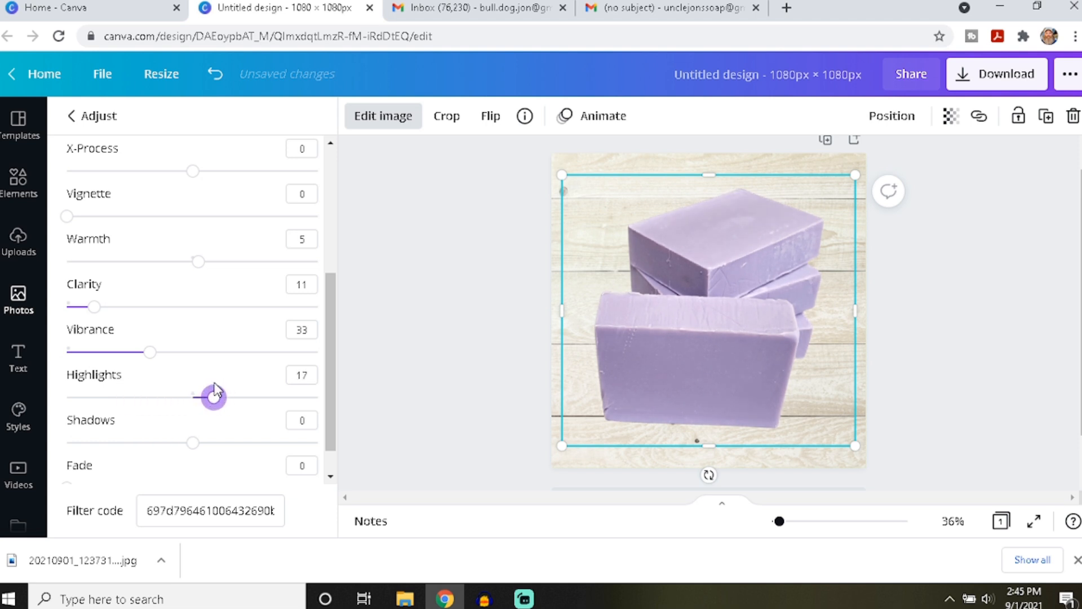
pyautogui.scroll(-1, 215, 389)
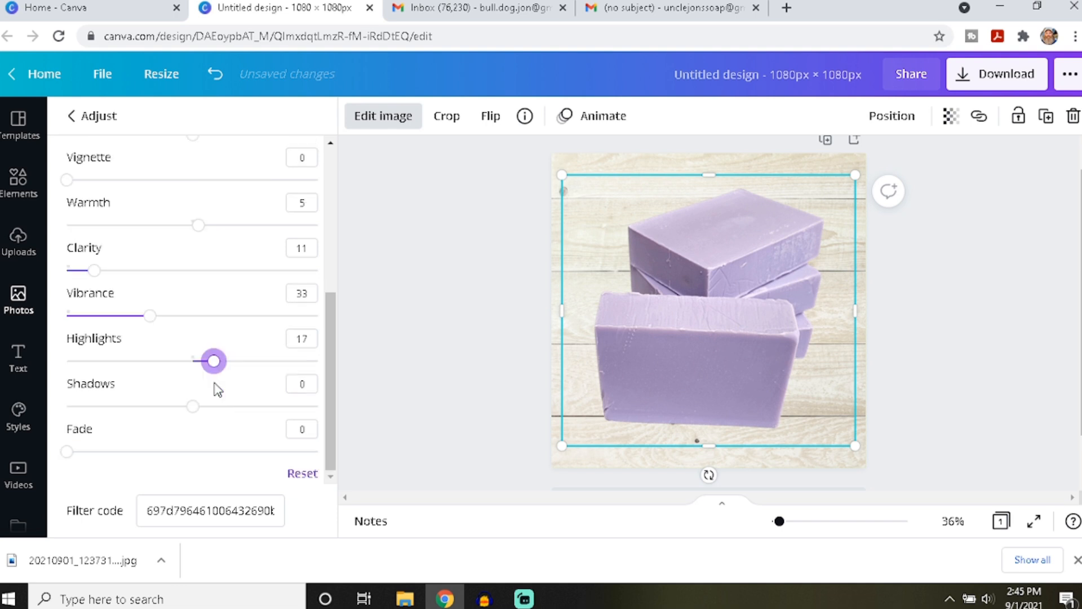
pyautogui.moveTo(193, 406)
pyautogui.mouseDown()
pyautogui.moveTo(152, 404)
pyautogui.moveTo(280, 382)
pyautogui.moveTo(145, 406)
pyautogui.moveTo(193, 406)
pyautogui.mouseUp()
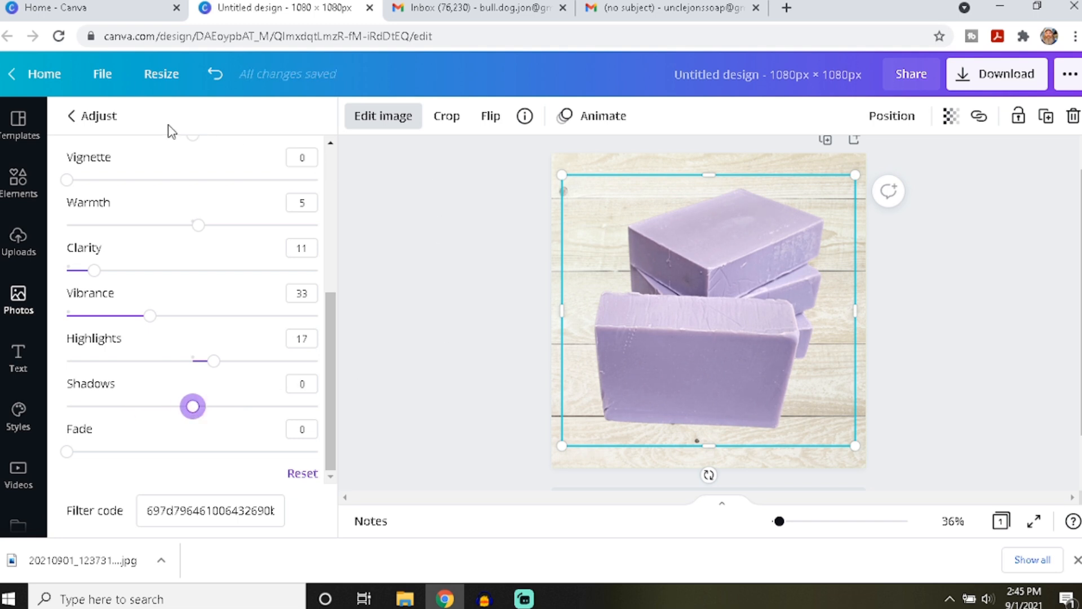
# - Look through the filters, mockups, duotone, colour mix, glitch, shadow and other effects offered for the soap image
pyautogui.click(72, 116)
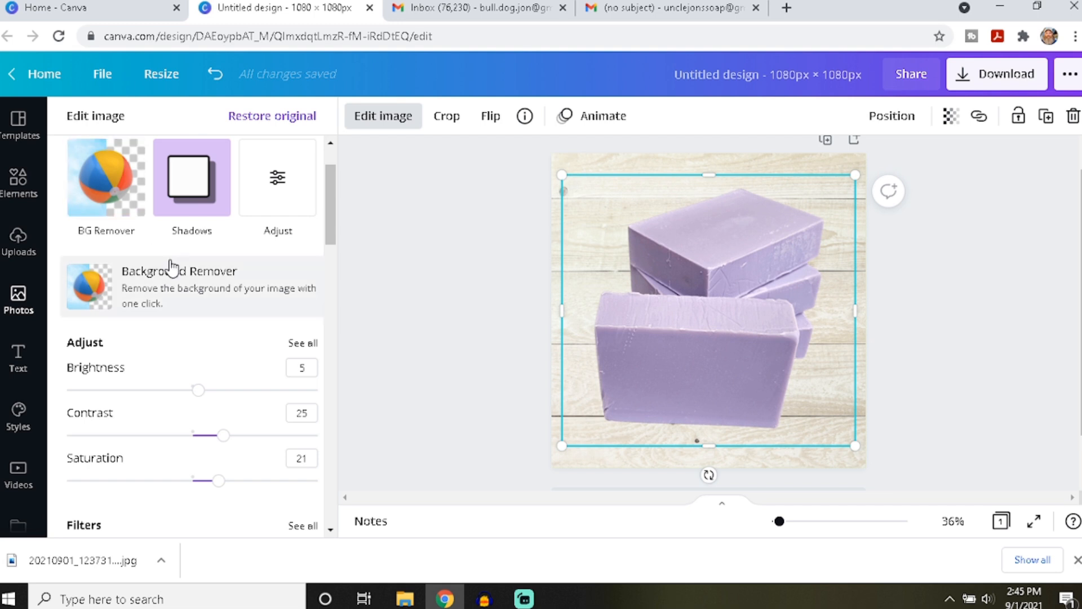
pyautogui.scroll(-5, 200, 299)
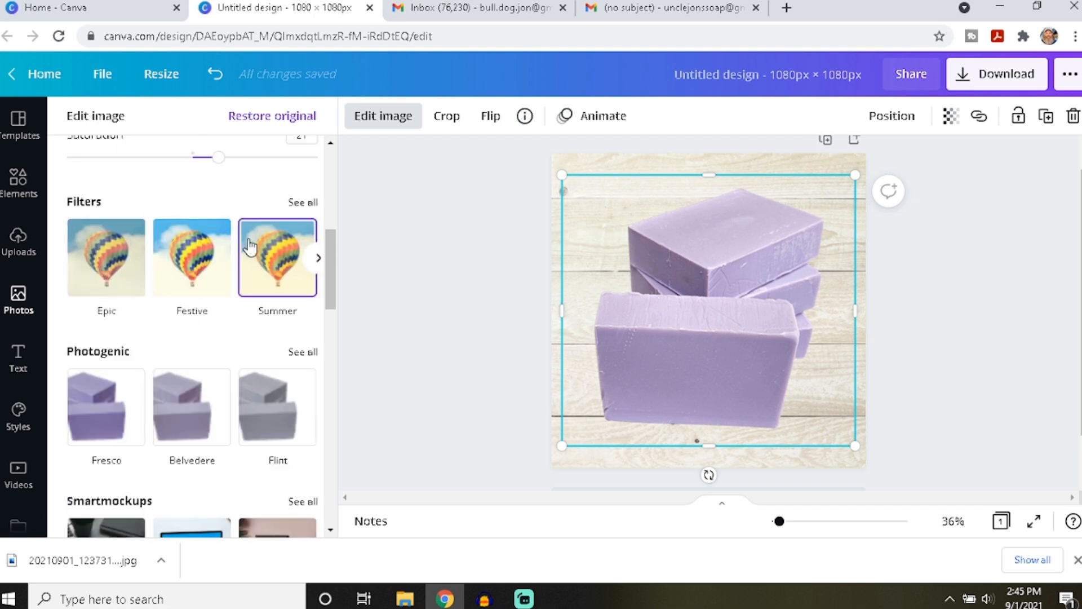
pyautogui.scroll(-3, 218, 289)
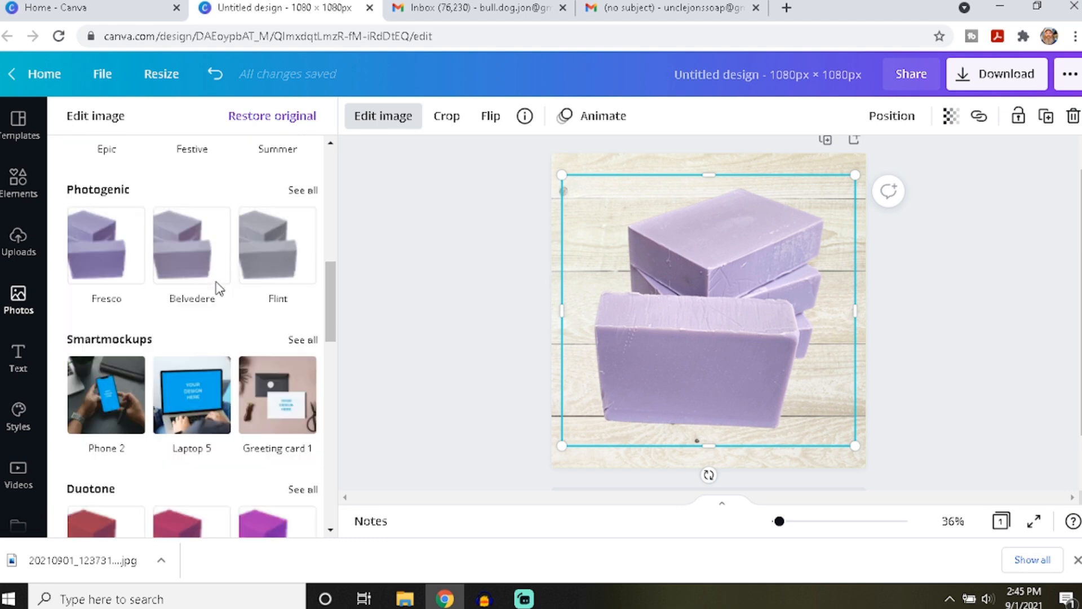
pyautogui.scroll(-3, 241, 332)
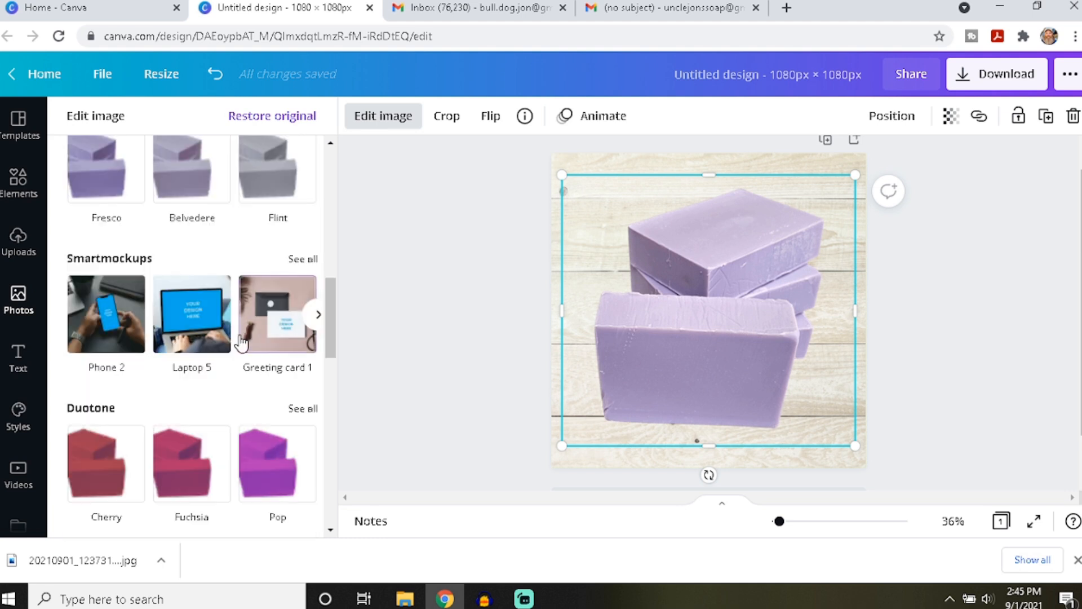
pyautogui.scroll(-3, 169, 349)
pyautogui.scroll(-3, 147, 357)
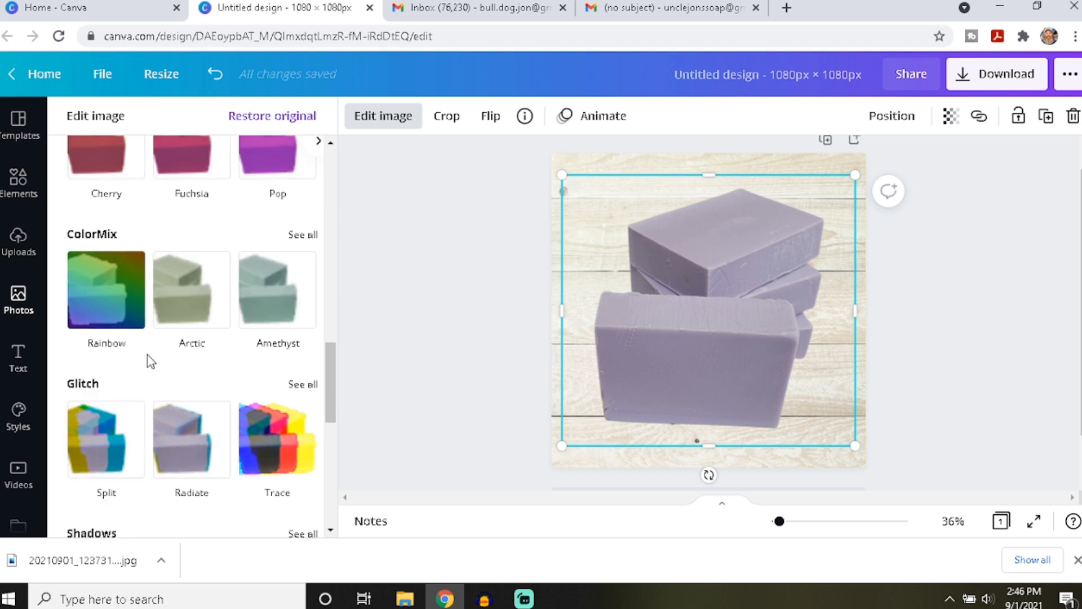
pyautogui.scroll(-2, 148, 361)
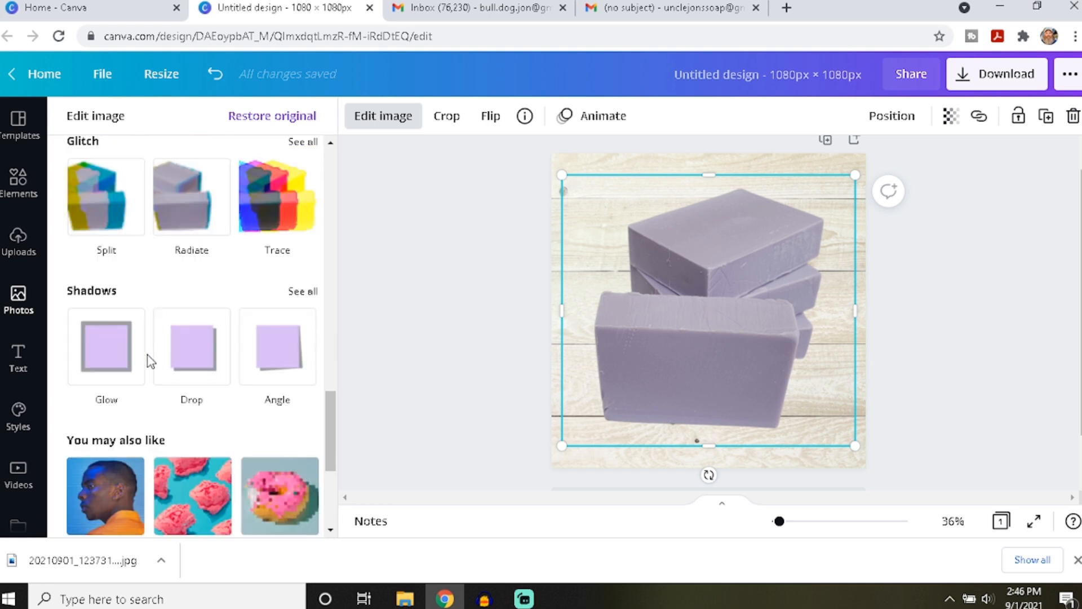
pyautogui.scroll(-1, 149, 361)
pyautogui.scroll(-1, 150, 361)
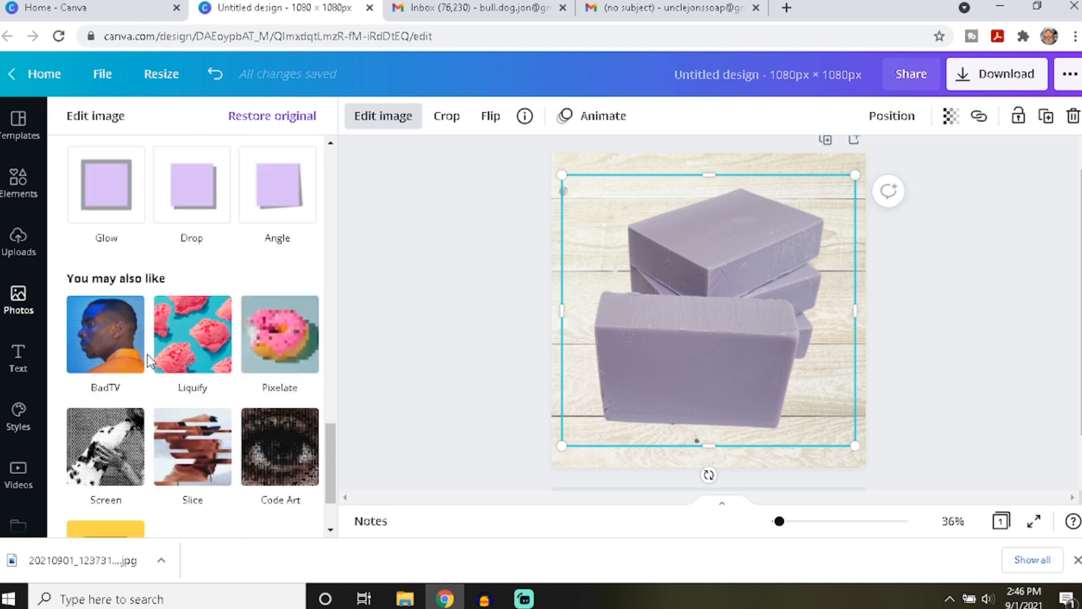
pyautogui.scroll(-1, 150, 361)
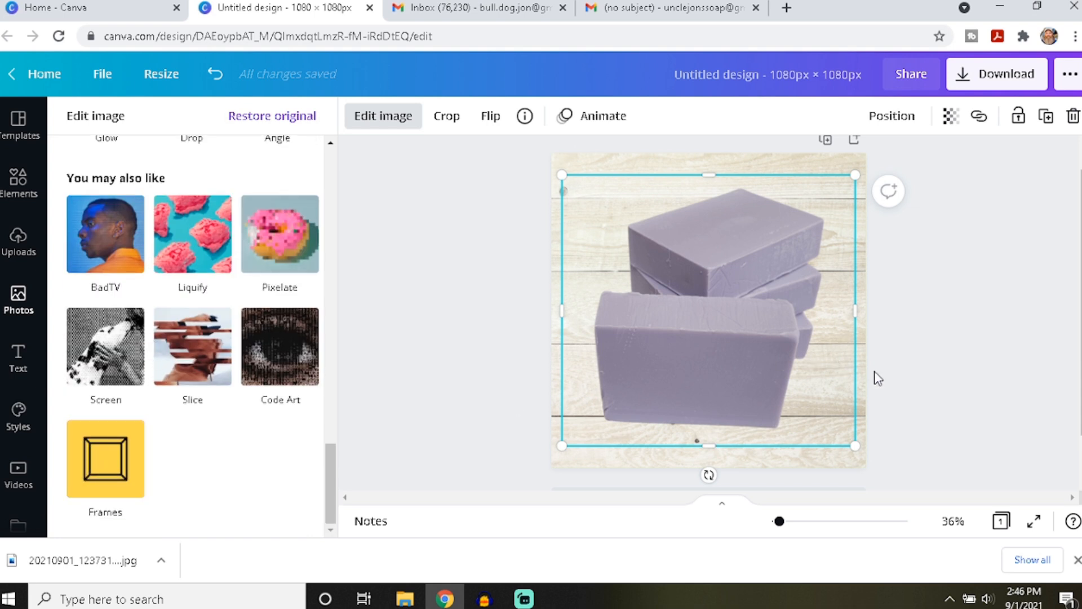
pyautogui.click(853, 167)
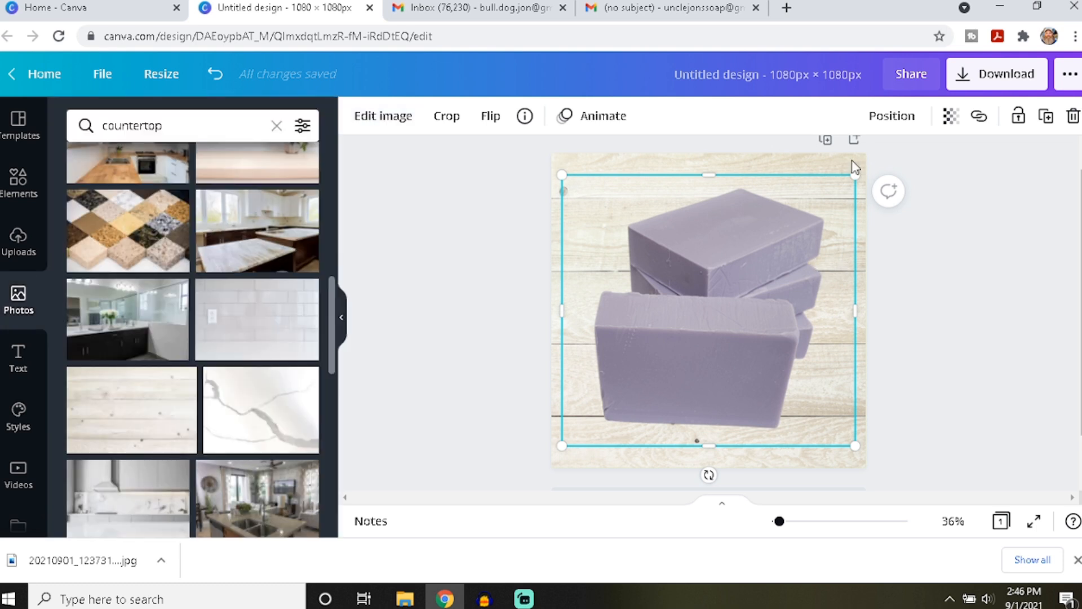
# - Download the design as a PNG at size 1 (1080 × 1080 px) without a transparent background, and dismiss the saved-design message
pyautogui.click(996, 80)
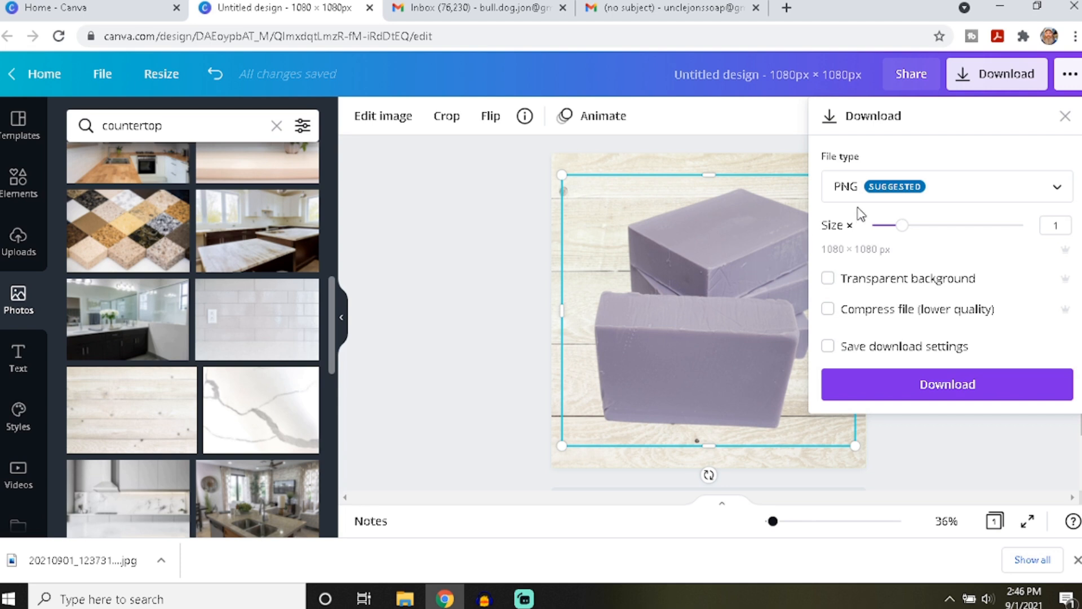
pyautogui.click(828, 278)
pyautogui.click(827, 279)
pyautogui.click(1035, 179)
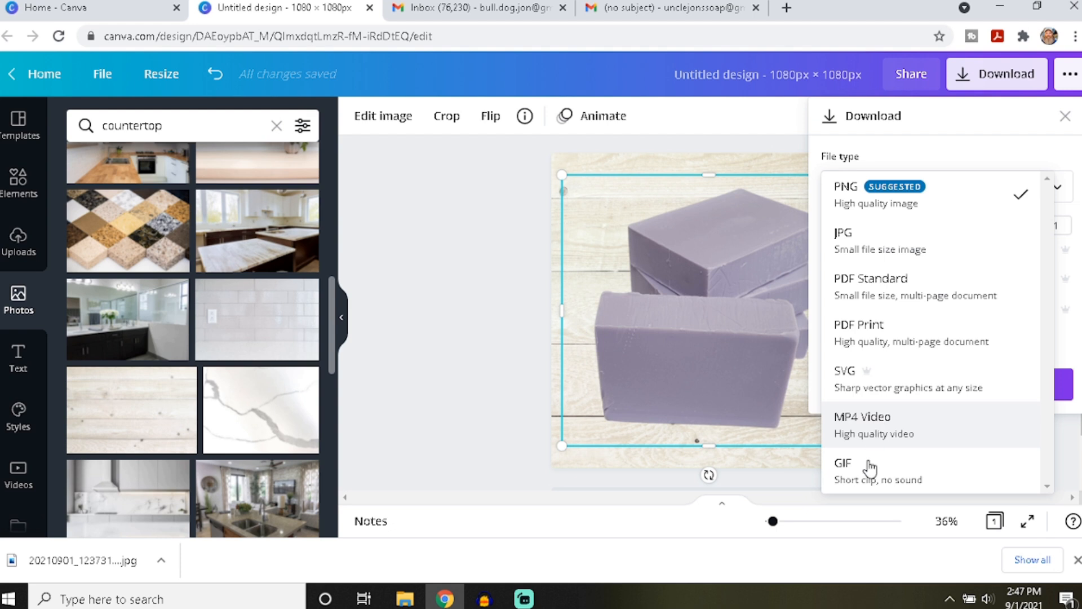
pyautogui.click(887, 193)
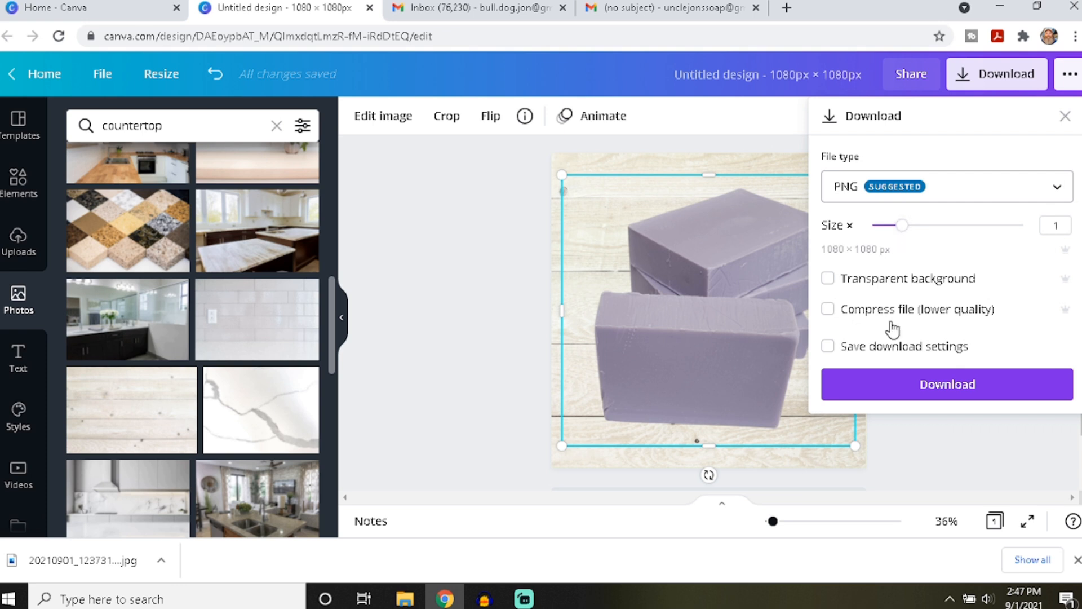
pyautogui.click(927, 388)
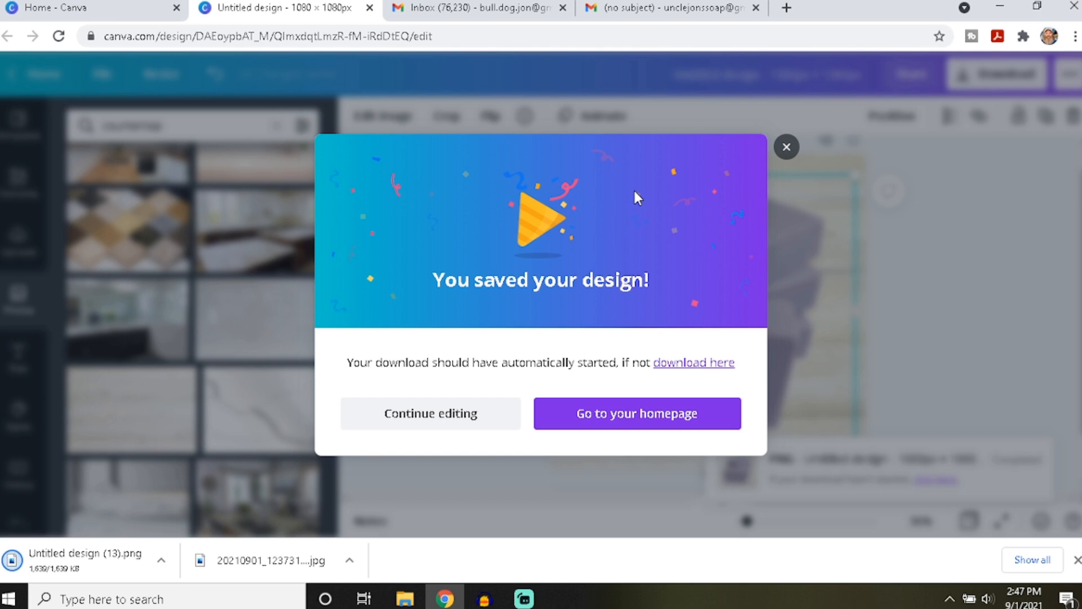
pyautogui.click(786, 148)
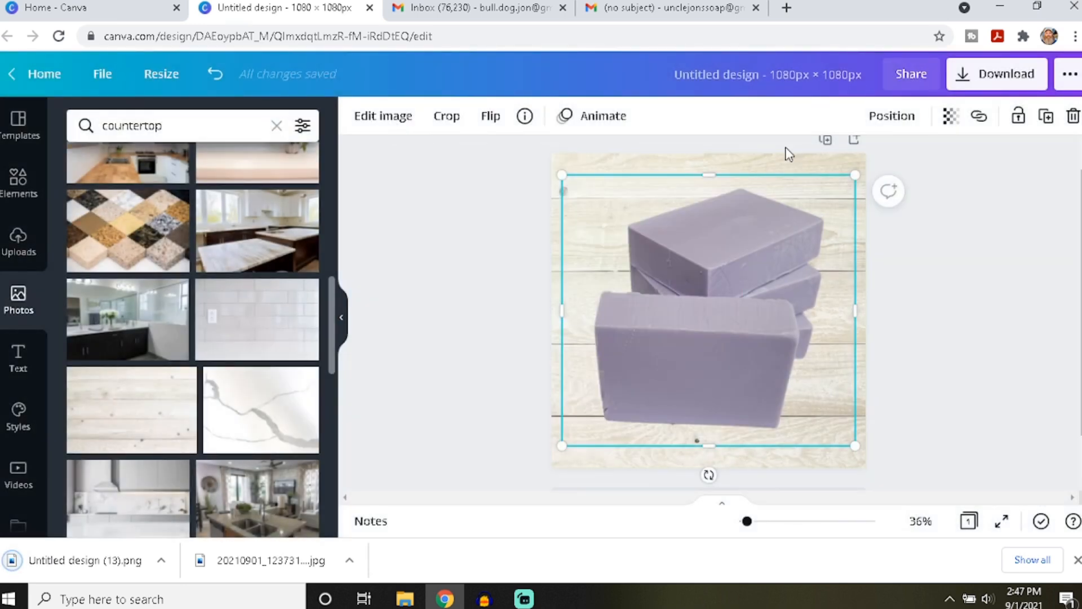